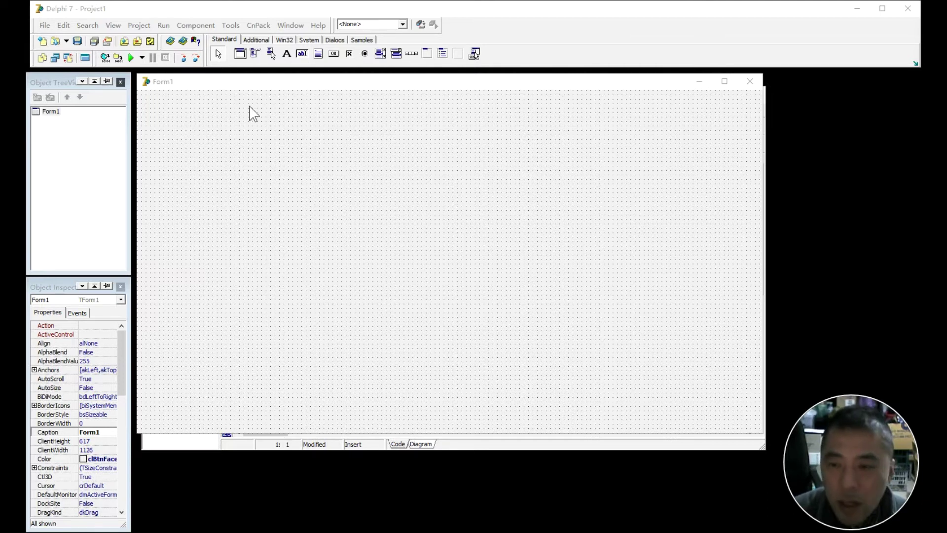
- Bring the Unit1.pas code editor in front of the form designer and shift its window slightly down and to the right
click(132, 9)
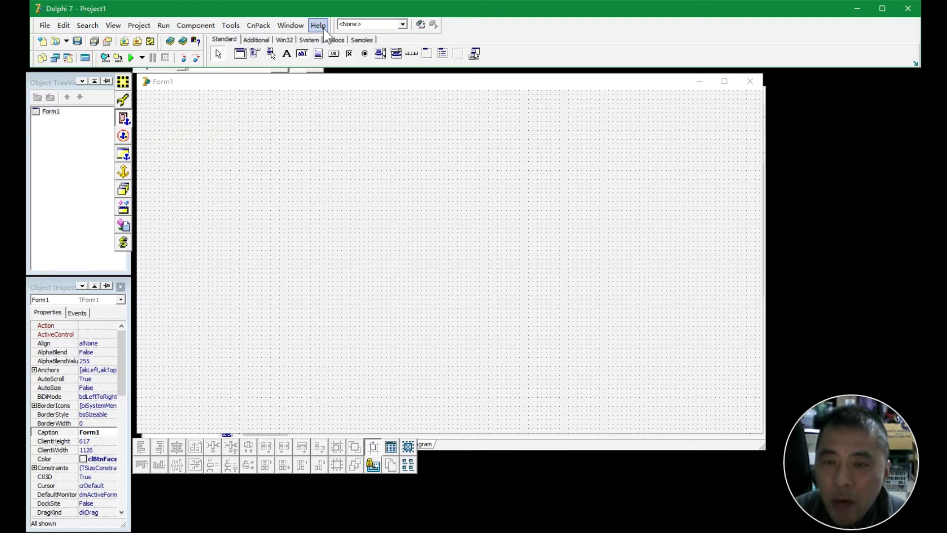
click(375, 188)
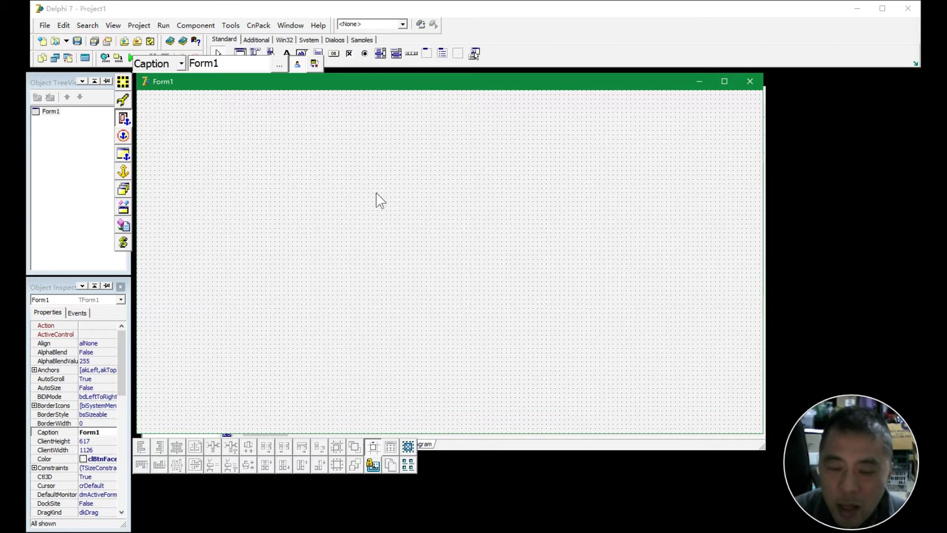
click(518, 445)
drag(511, 95, 532, 97)
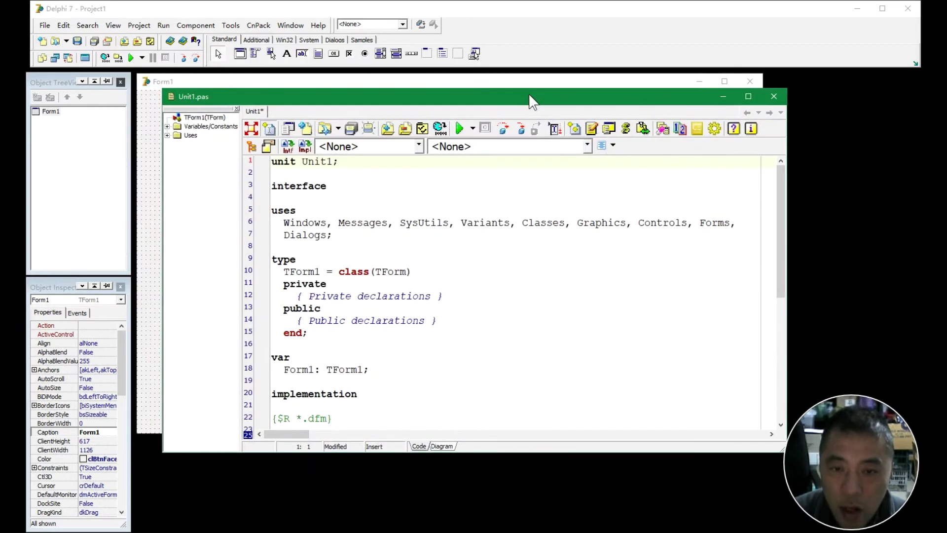
drag(532, 100, 522, 109)
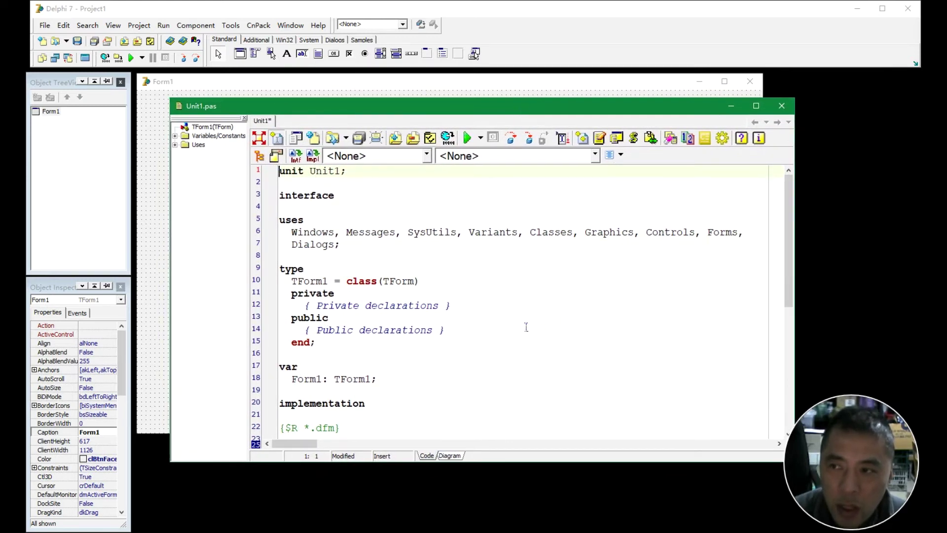
mouse_move(570, 104)
mouse_down()
mouse_move(579, 102)
mouse_move(565, 111)
mouse_move(558, 103)
mouse_up()
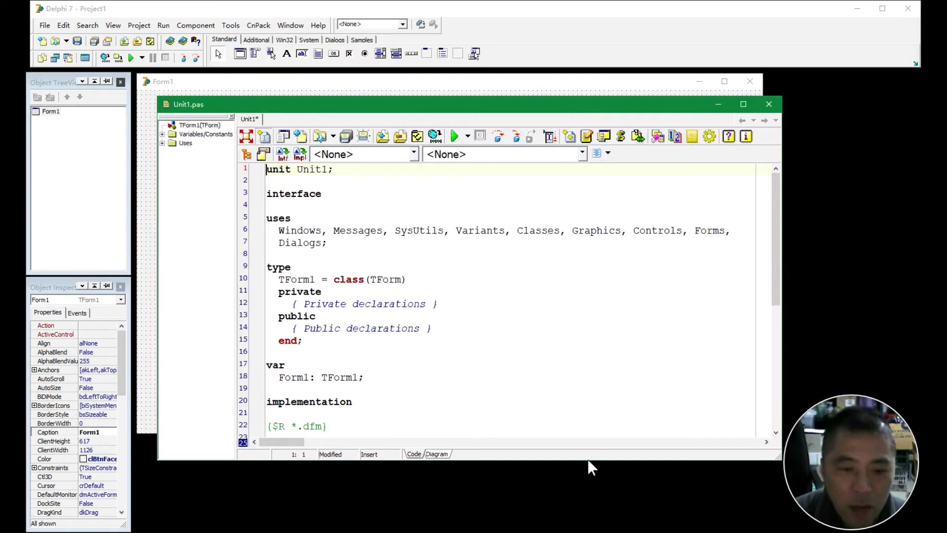
- Look through the Unit1.pas source code and compare it with Form1 by switching between the code editor and form designer
scroll(633, 365, down, 4)
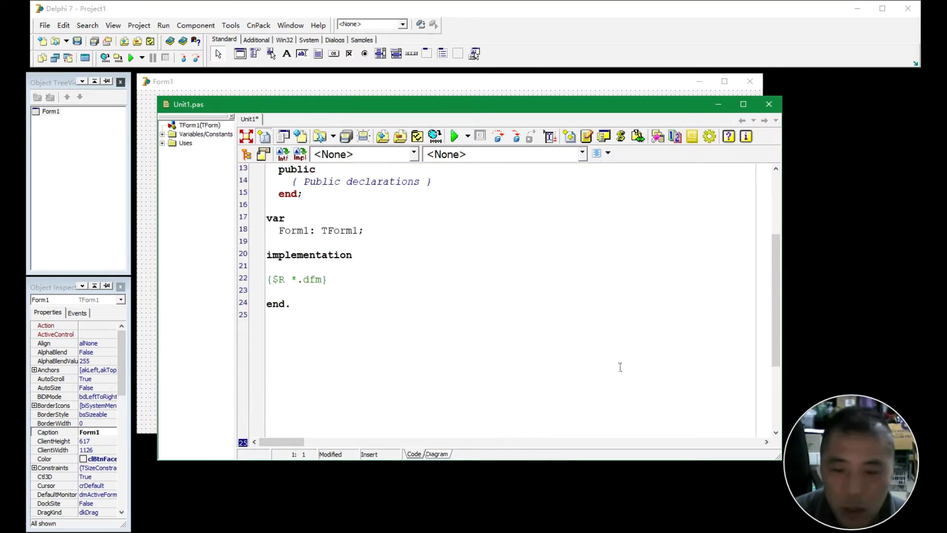
scroll(620, 367, up, 2)
scroll(620, 367, up, 2)
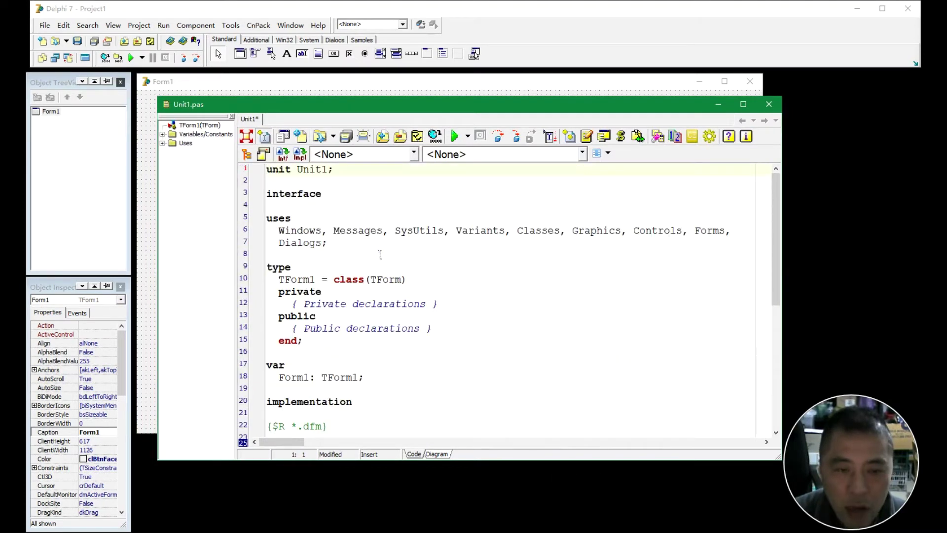
click(313, 86)
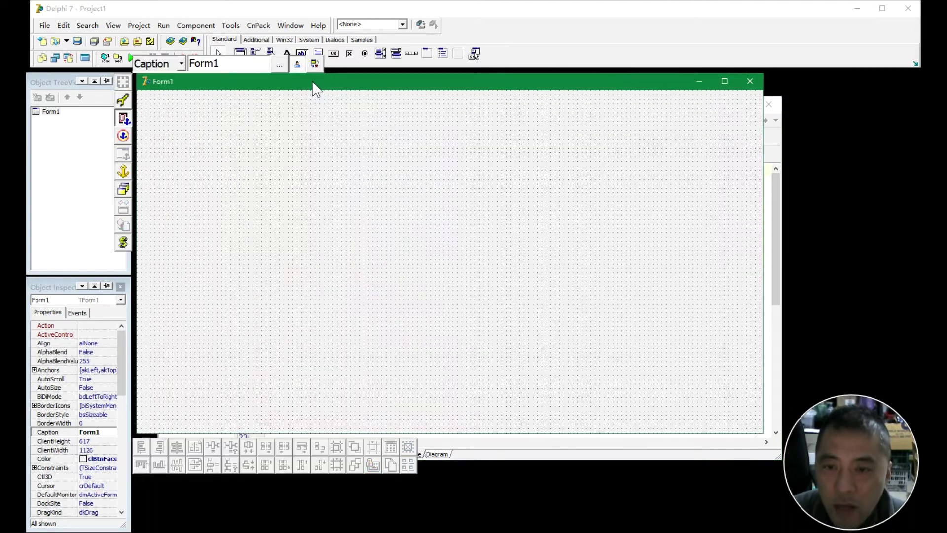
click(554, 457)
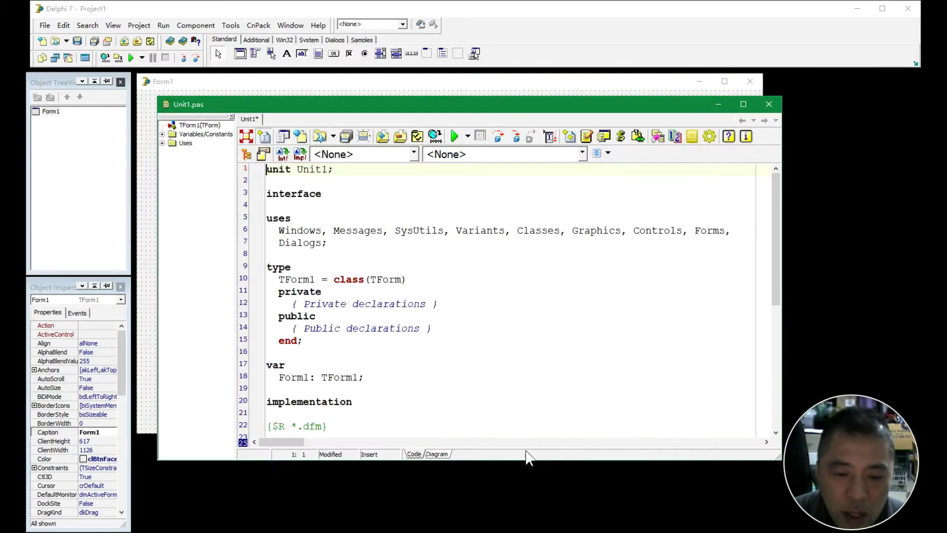
click(388, 90)
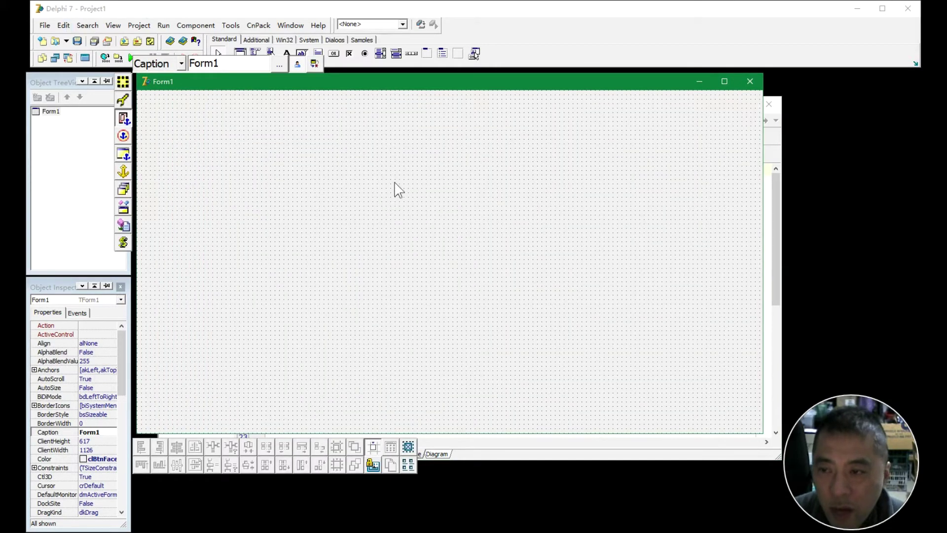
- Examine the File commands and the Edit commands, first with the form designer active and again with the code editor active
click(47, 25)
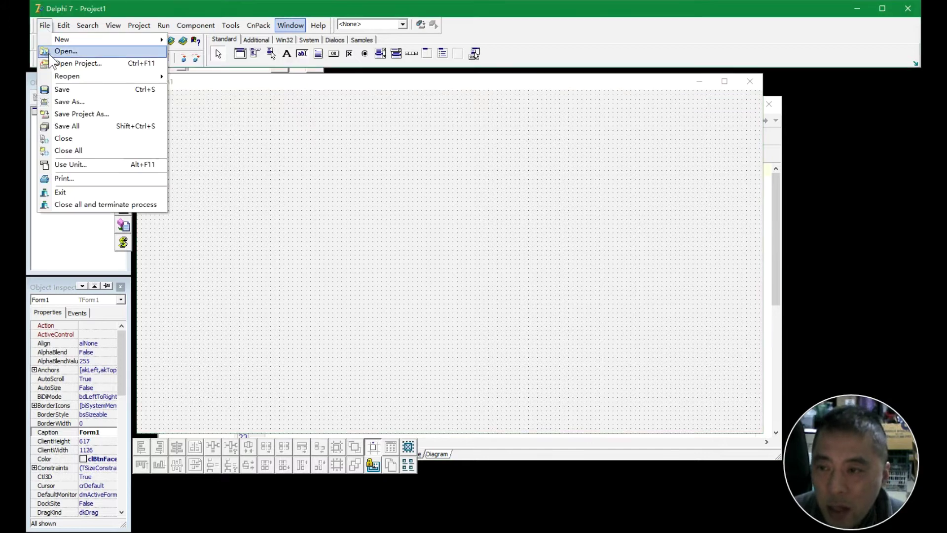
mouse_move(67, 40)
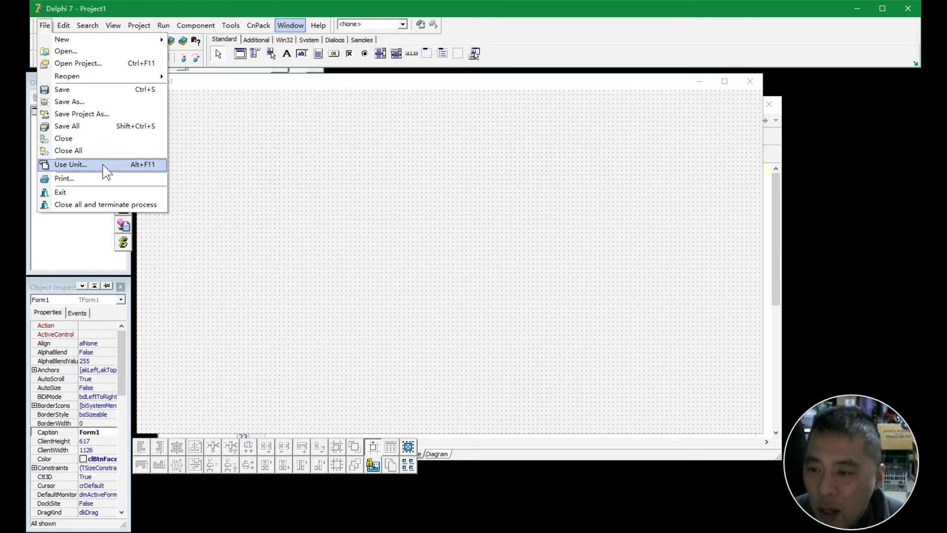
click(75, 217)
click(63, 25)
click(63, 25)
click(45, 26)
mouse_move(62, 31)
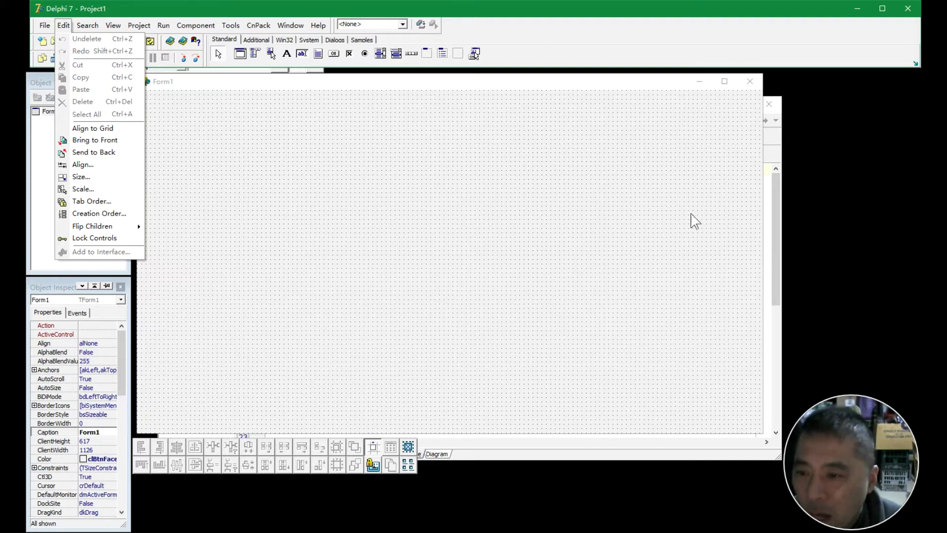
click(780, 196)
drag(450, 111, 468, 124)
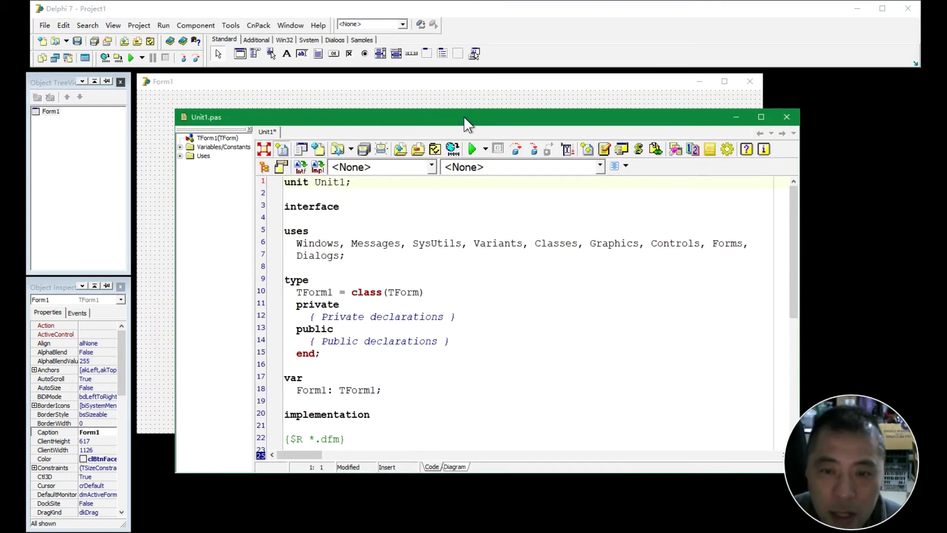
click(63, 25)
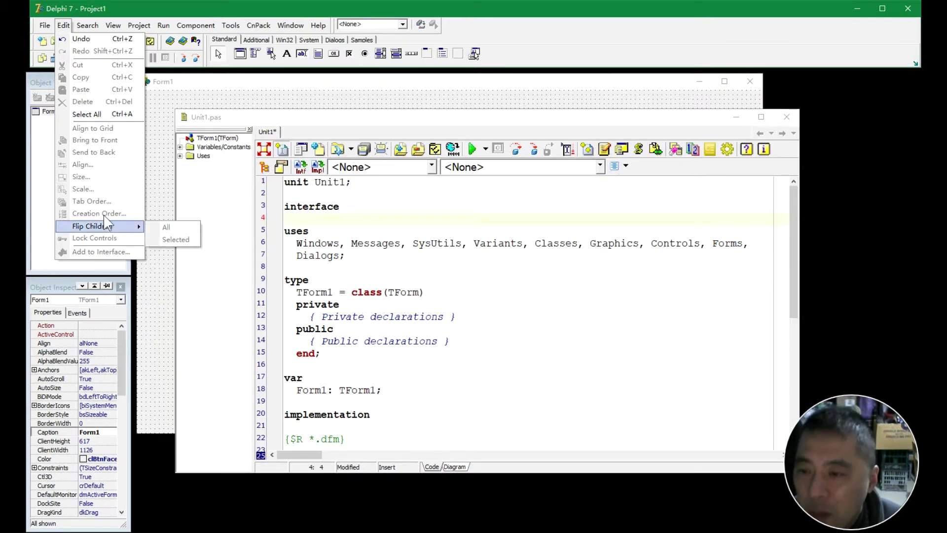
- Place a Button in the upper middle of Form1 and a CheckBox below it
click(234, 86)
click(336, 54)
click(324, 171)
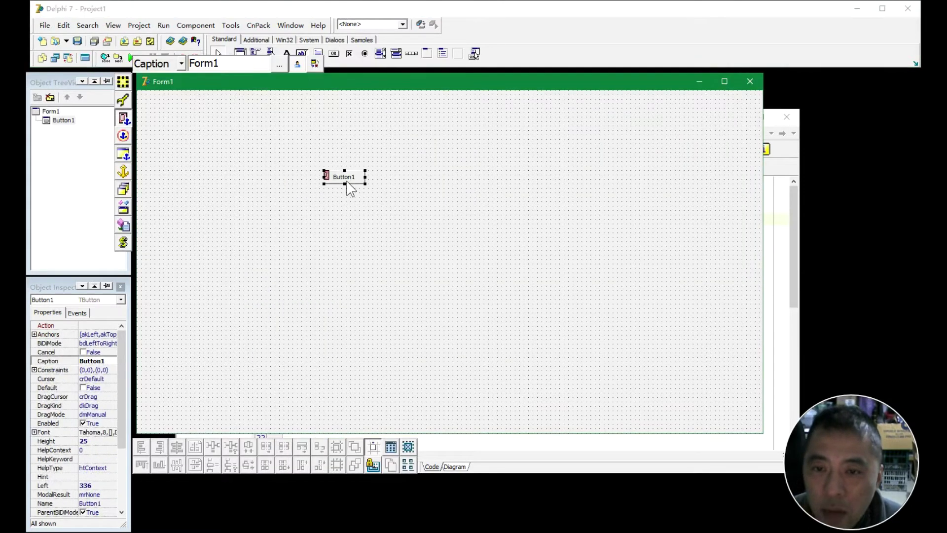
click(348, 54)
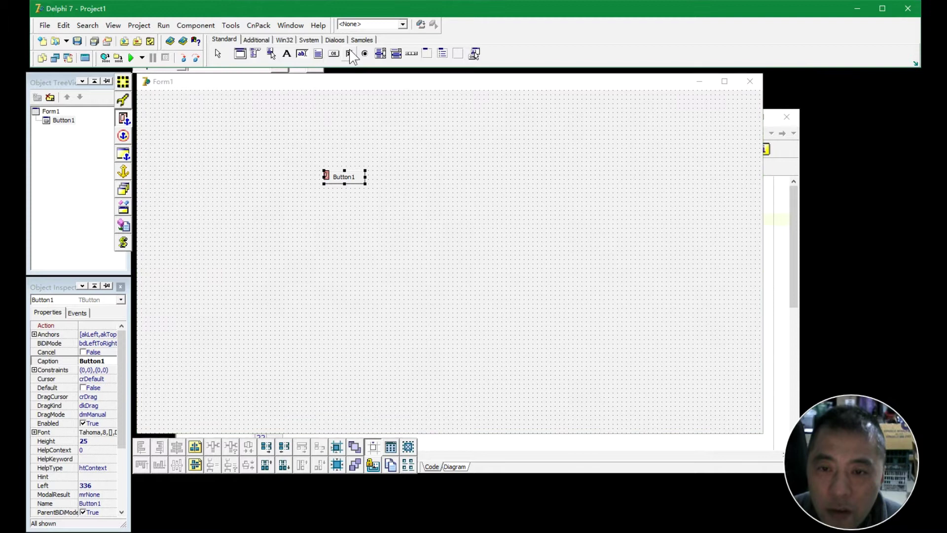
click(346, 232)
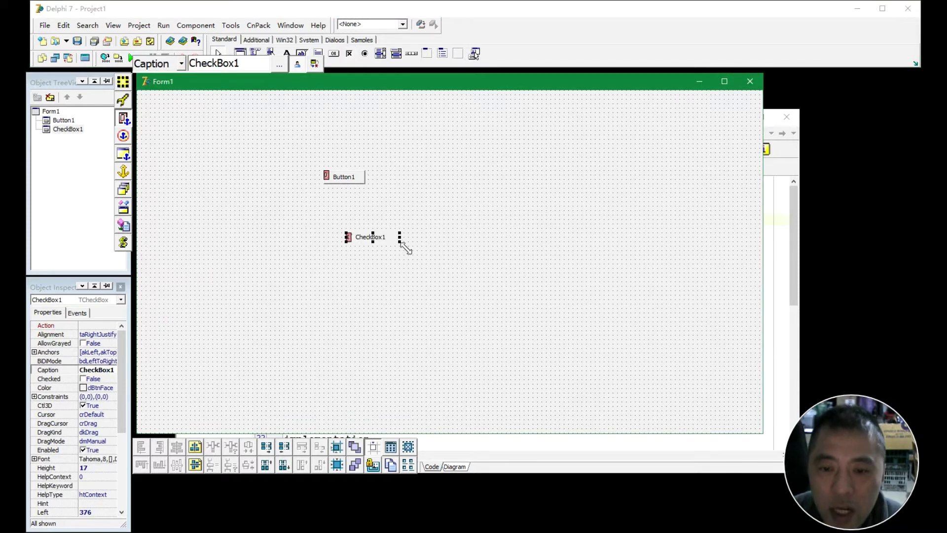
- Add a Memo at the default size beside the CheckBox on Form1 and move Button1 into the Memo's area
click(64, 25)
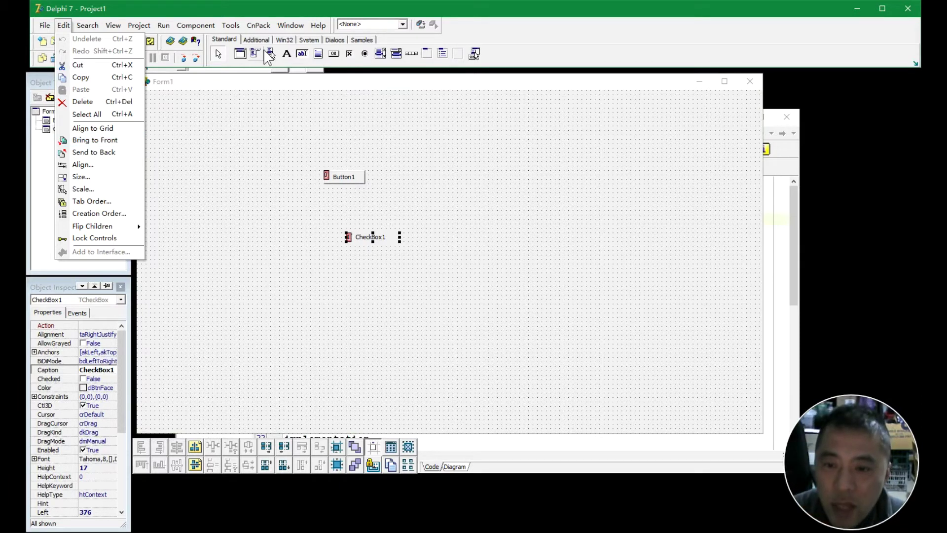
click(302, 54)
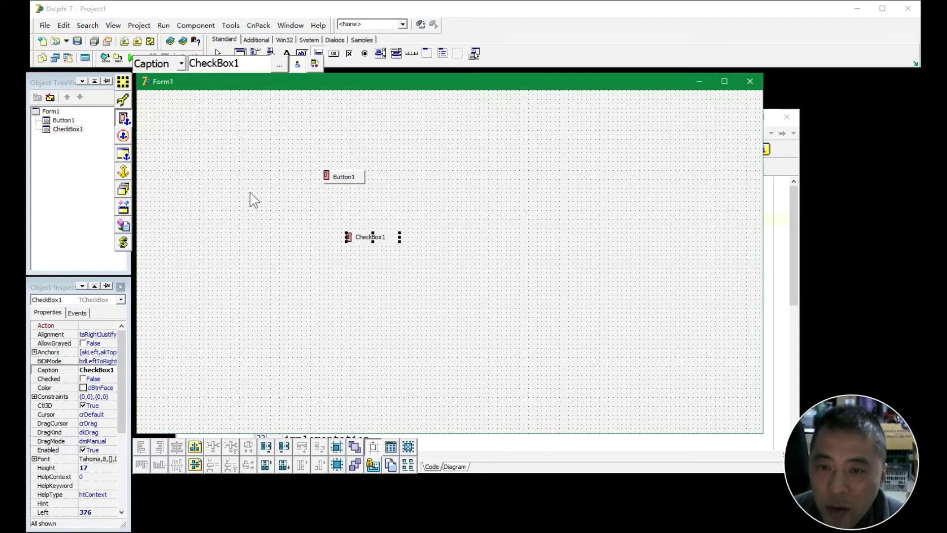
click(249, 193)
drag(328, 179, 288, 215)
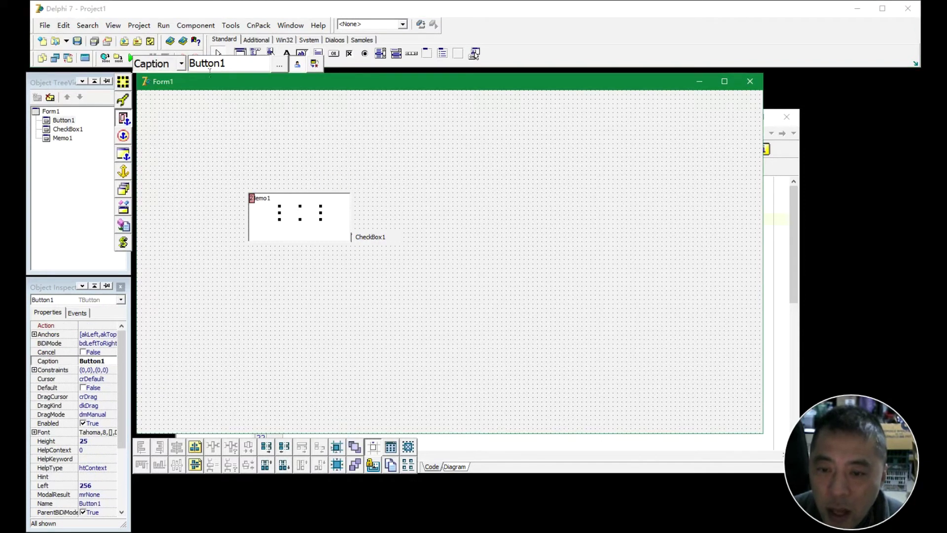
- Send Memo1 to the back, behind Button1 and CheckBox1
right_click(294, 214)
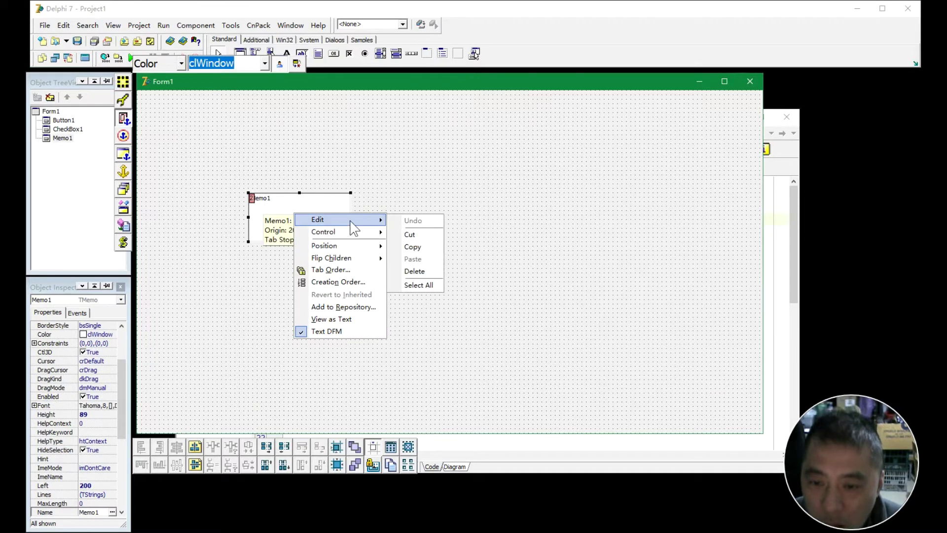
click(64, 27)
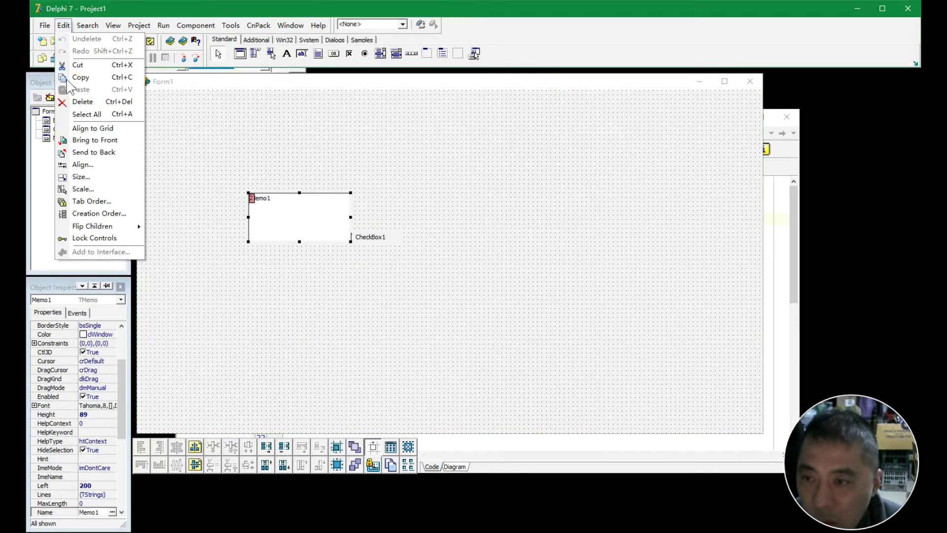
click(94, 152)
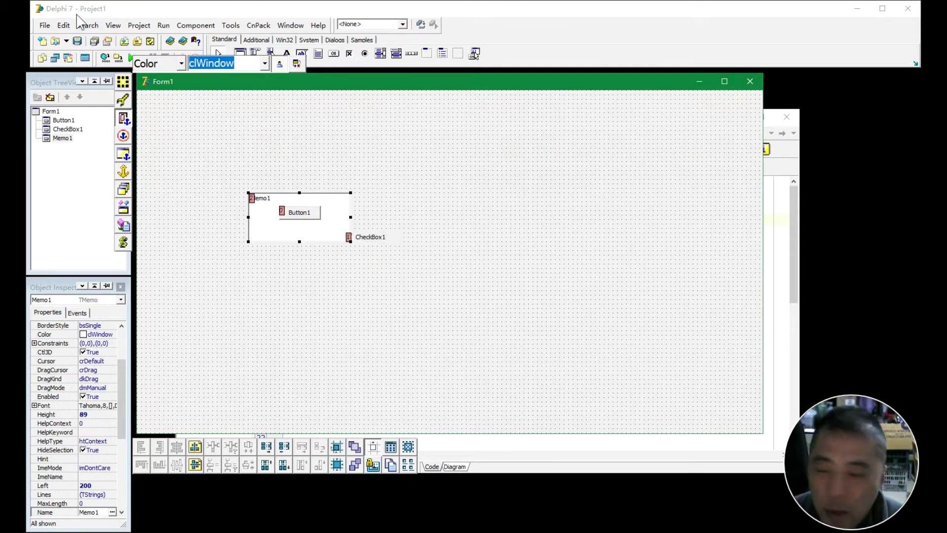
- Review the Edit and Search commands, including with the code editor active, and view the Browse Symbol dialog without searching
click(67, 28)
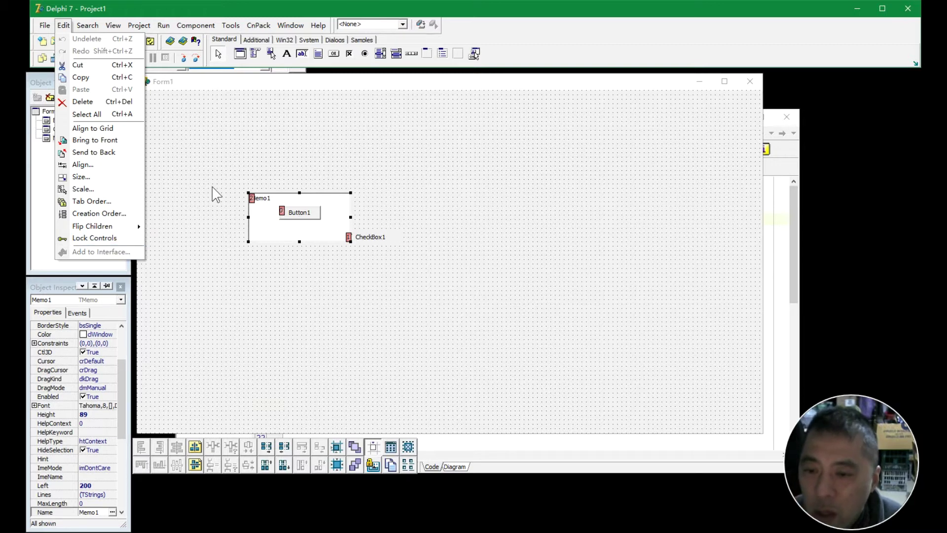
click(192, 109)
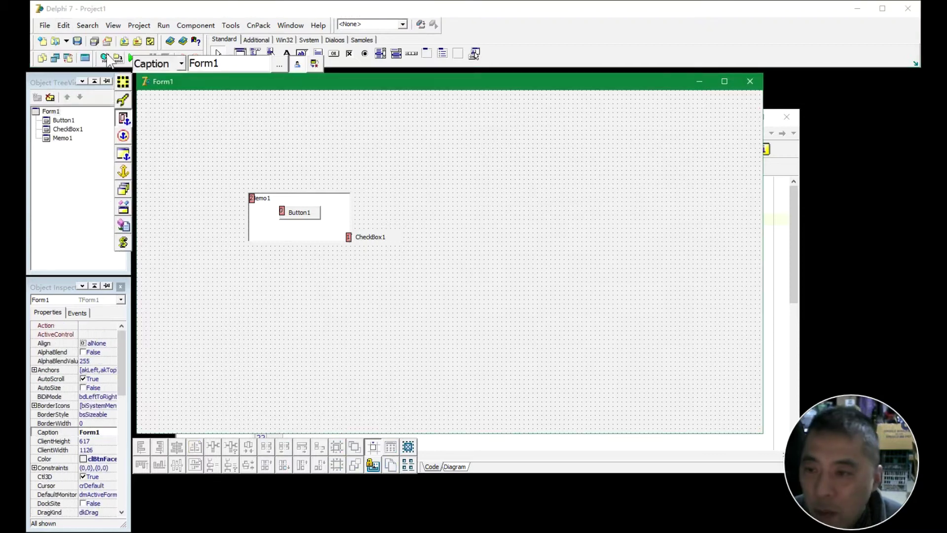
click(87, 24)
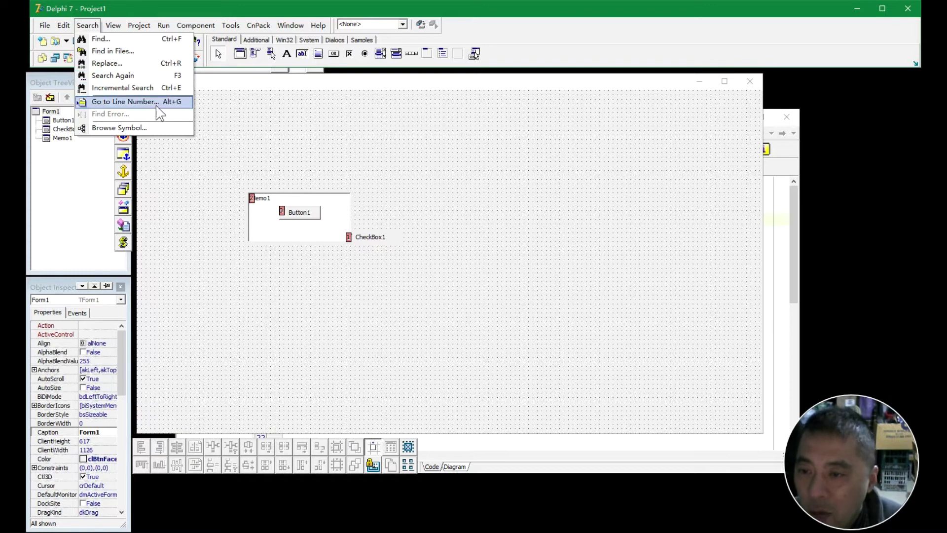
click(482, 455)
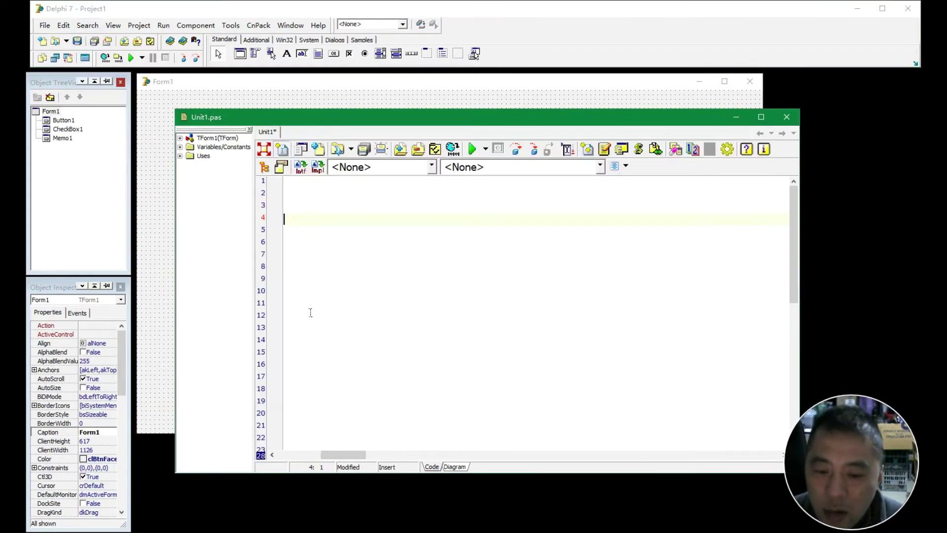
click(87, 25)
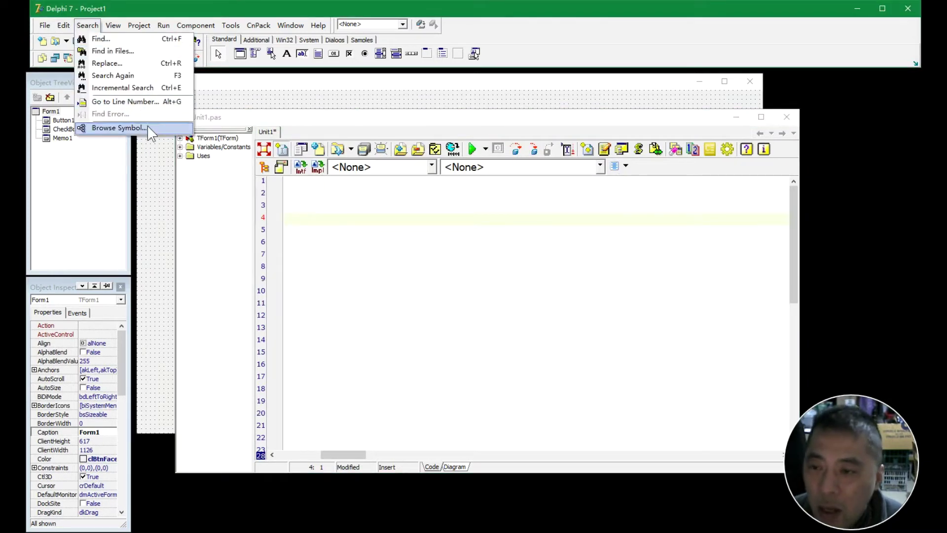
click(120, 129)
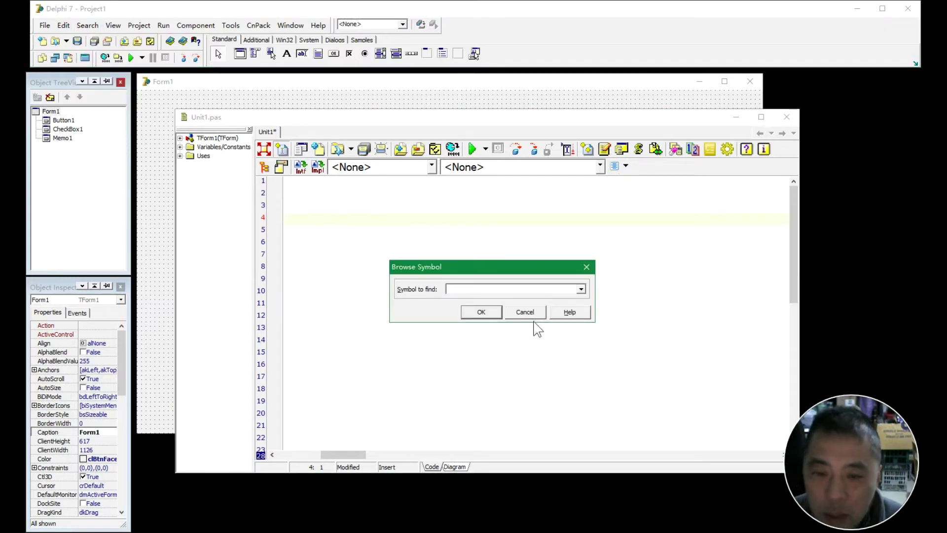
click(535, 321)
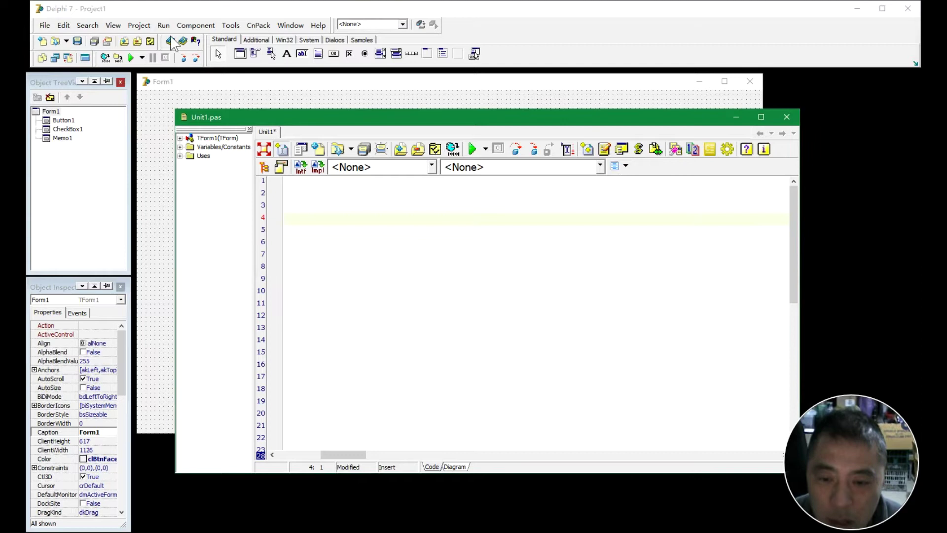
- View the Project Manager listing ProjectGroup1's files and close it again
click(112, 26)
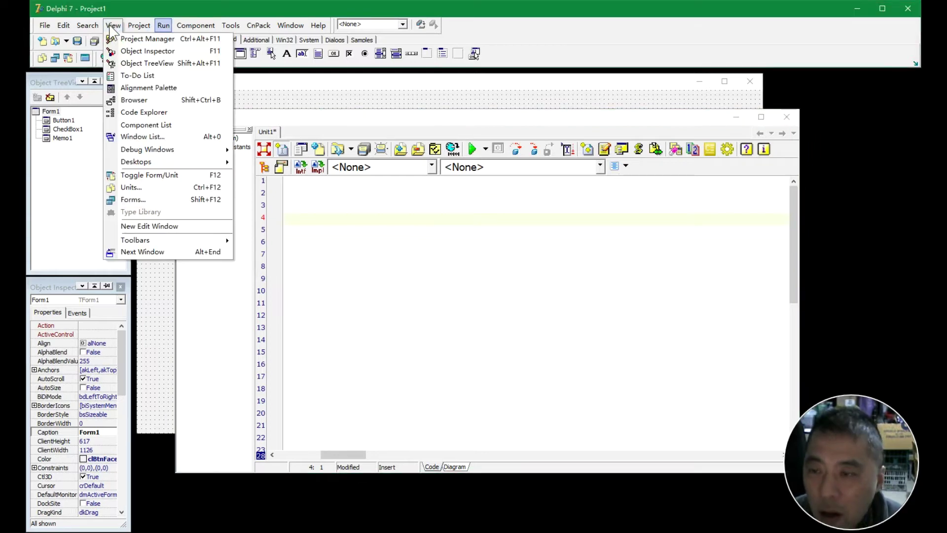
click(159, 39)
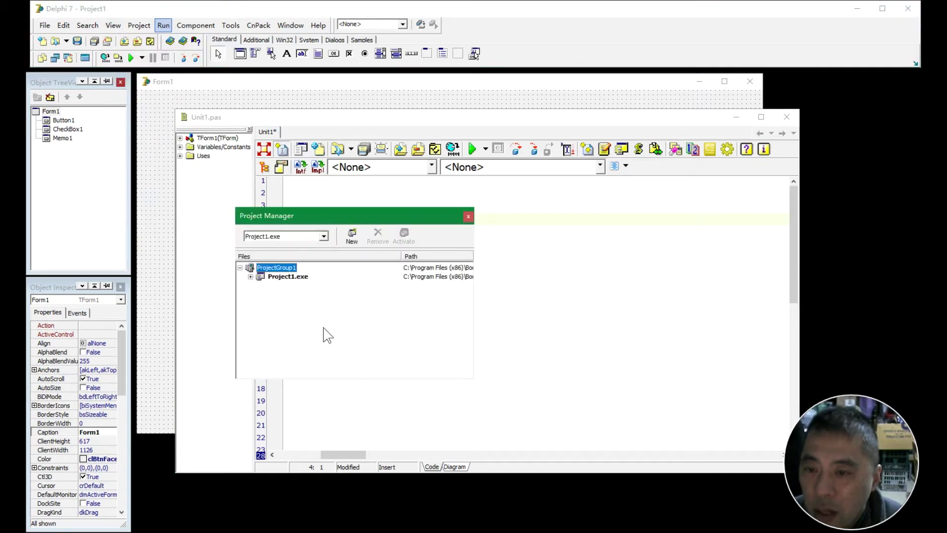
click(468, 216)
- Open the project options for Project1 and view the Forms and Application settings
click(134, 27)
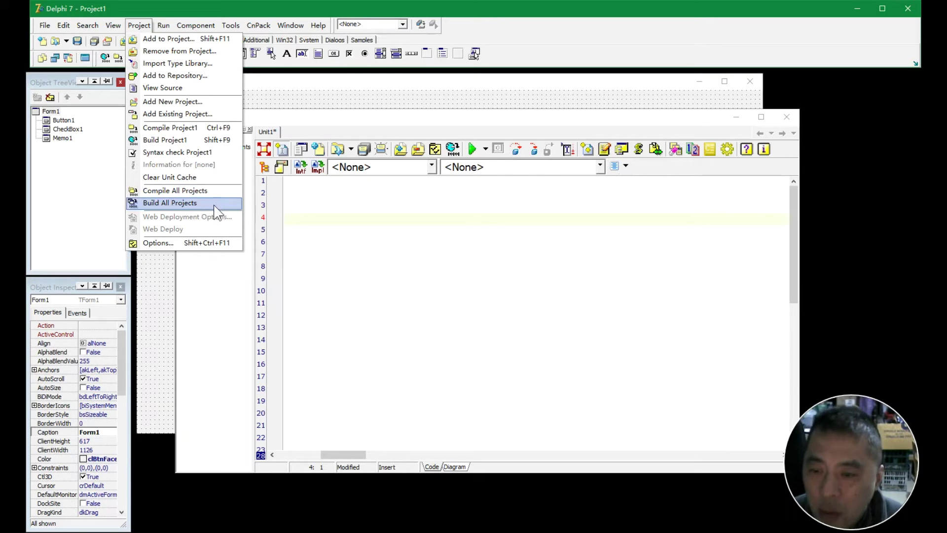
click(162, 243)
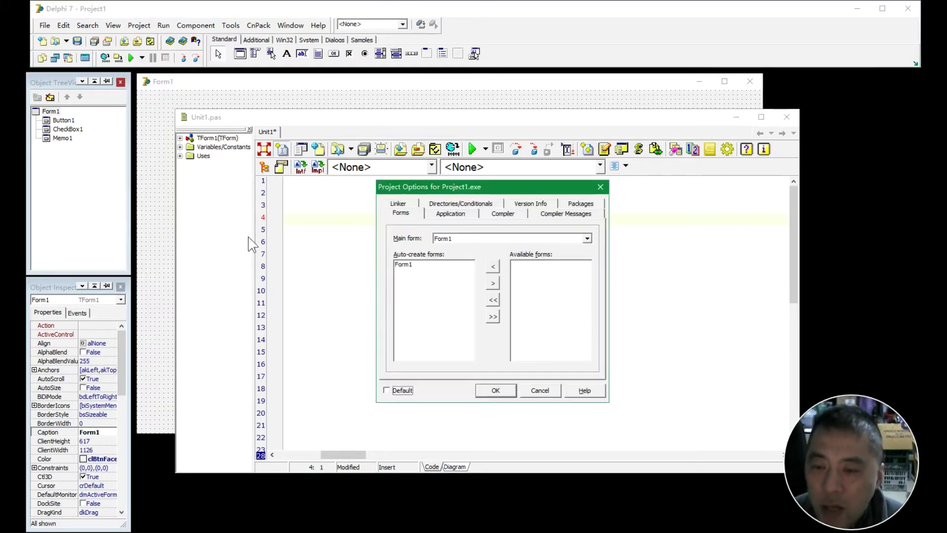
drag(450, 192, 368, 193)
click(324, 217)
click(370, 216)
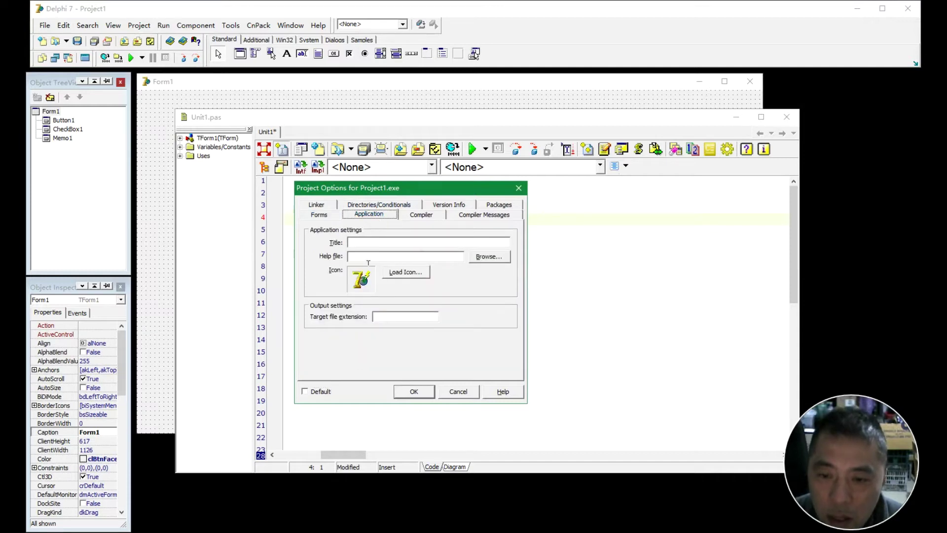
- Load Grazy.ico as the application icon in the project options
click(364, 245)
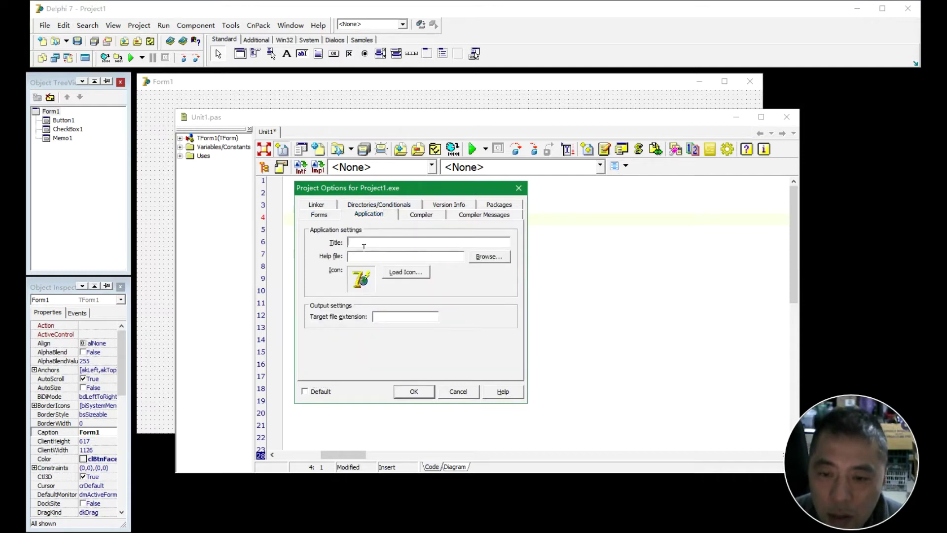
click(397, 276)
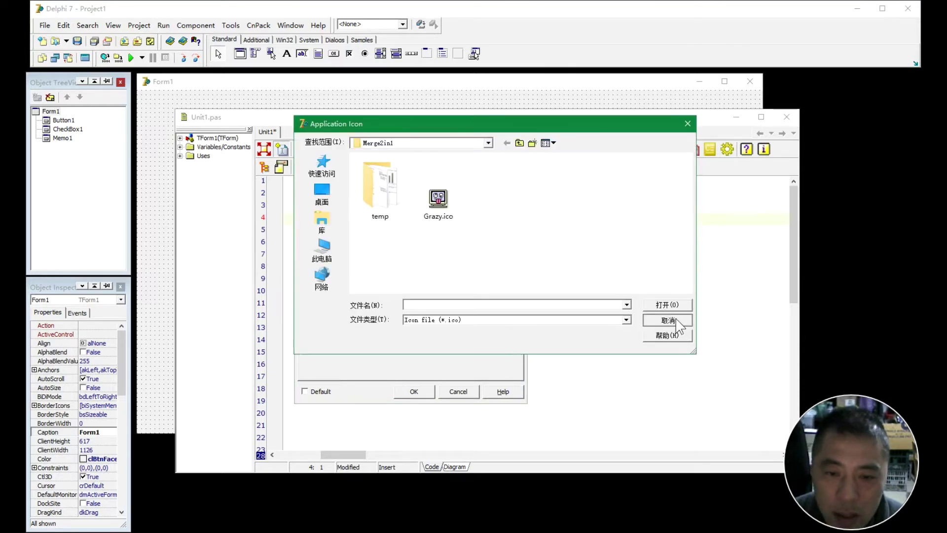
double_click(439, 197)
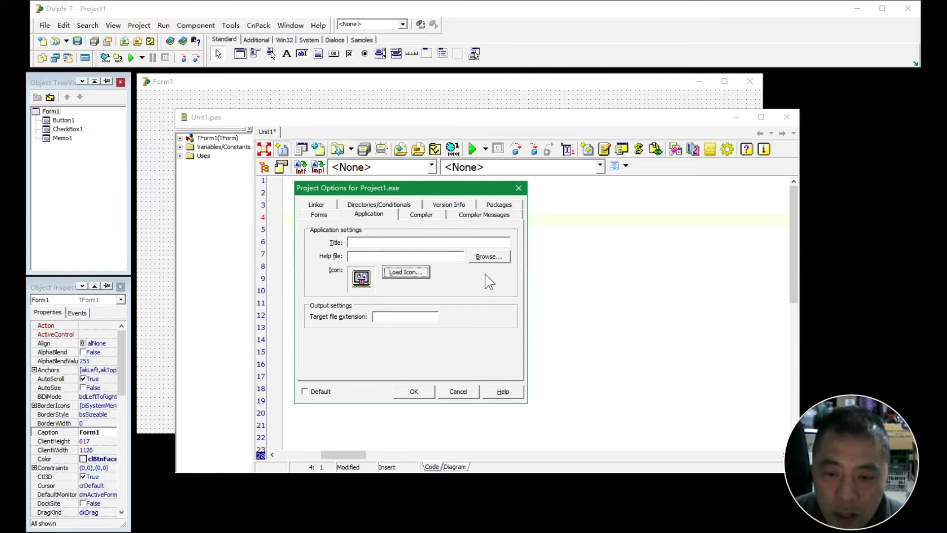
click(382, 263)
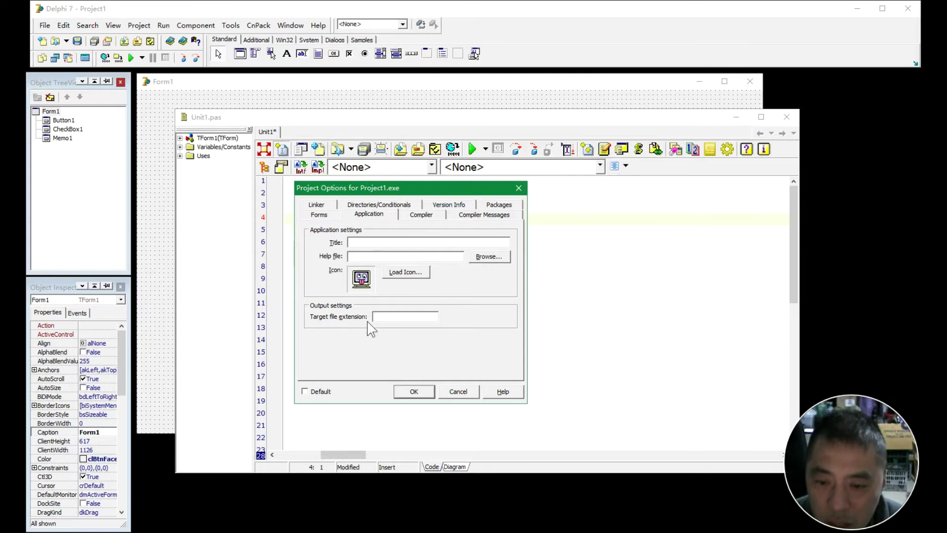
- Review Project1's Compiler, Compiler Messages and Linker options, including the end of the warnings list
click(414, 216)
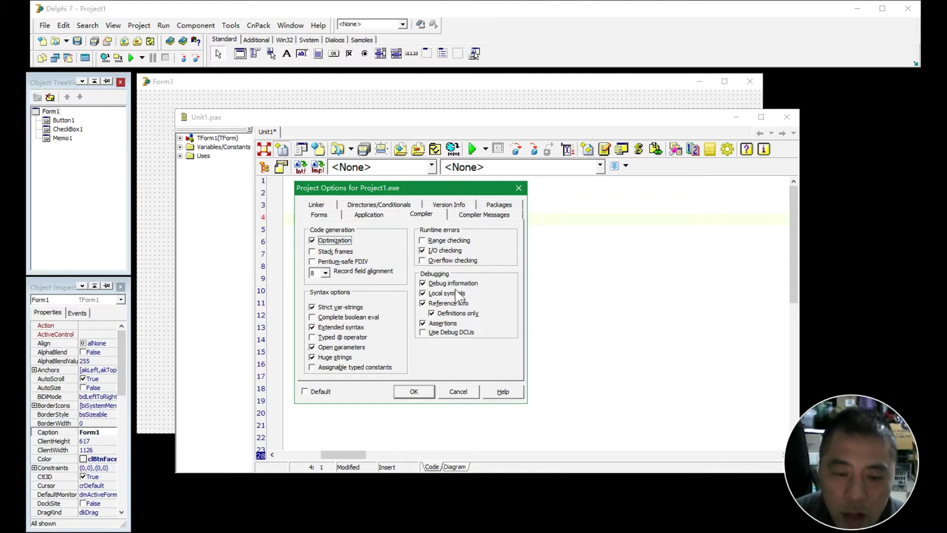
click(423, 293)
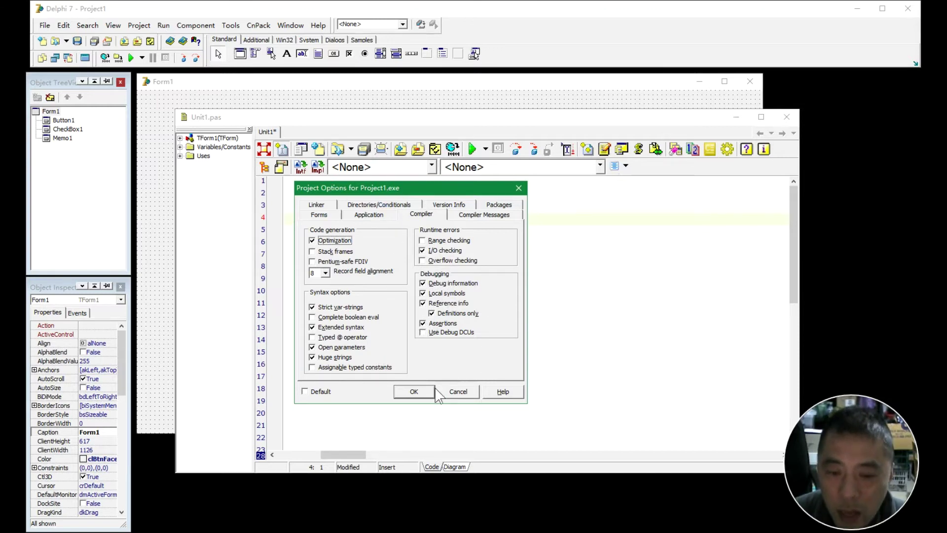
click(481, 216)
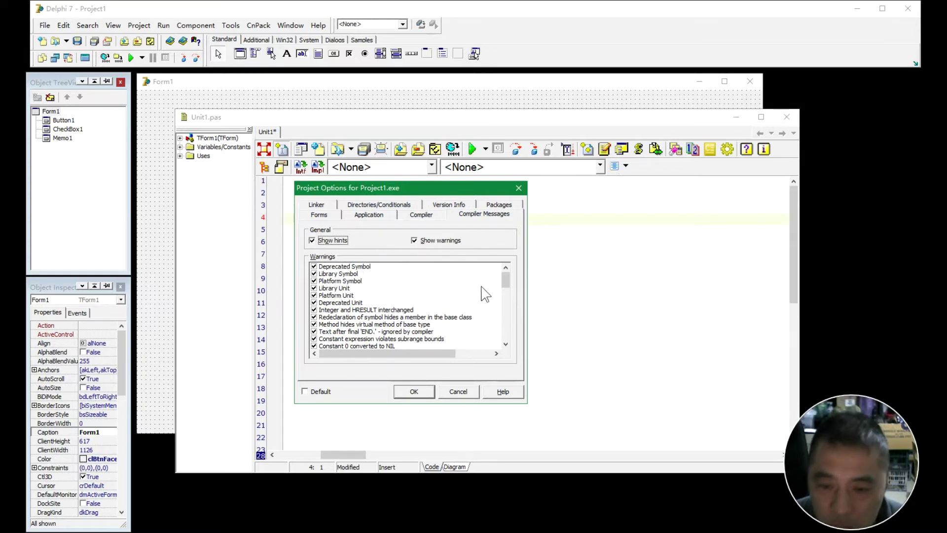
drag(506, 280, 504, 320)
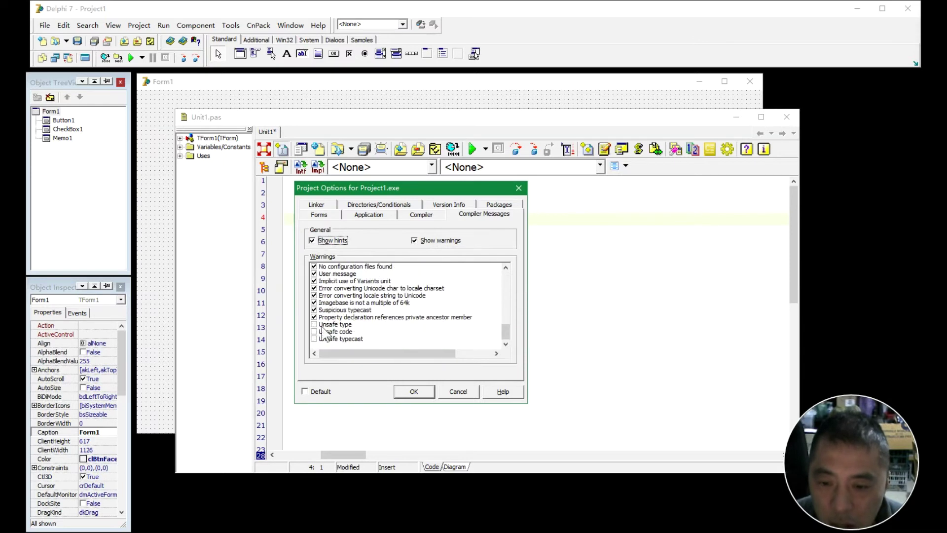
click(318, 206)
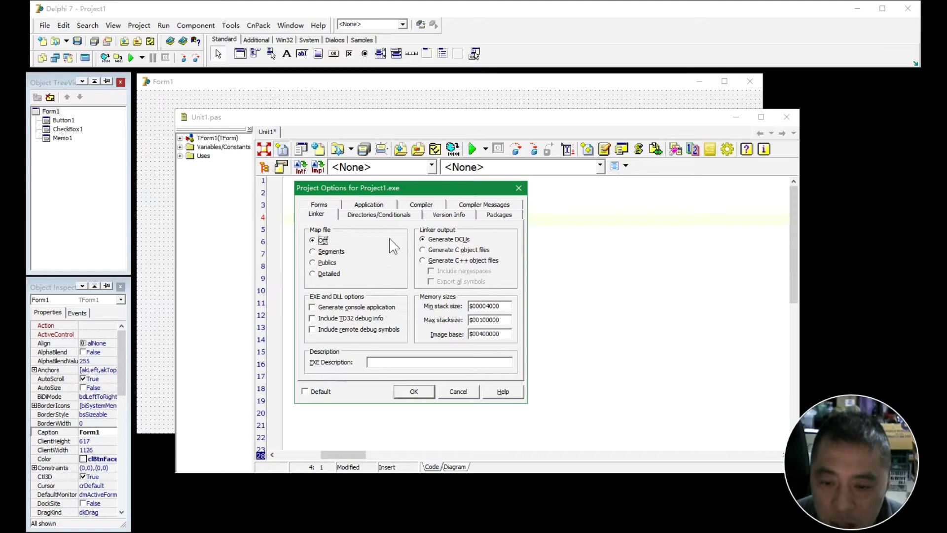
- Examine the Directories/Conditionals options, including the output directories, conditional defines and the full unit aliases entry
click(402, 215)
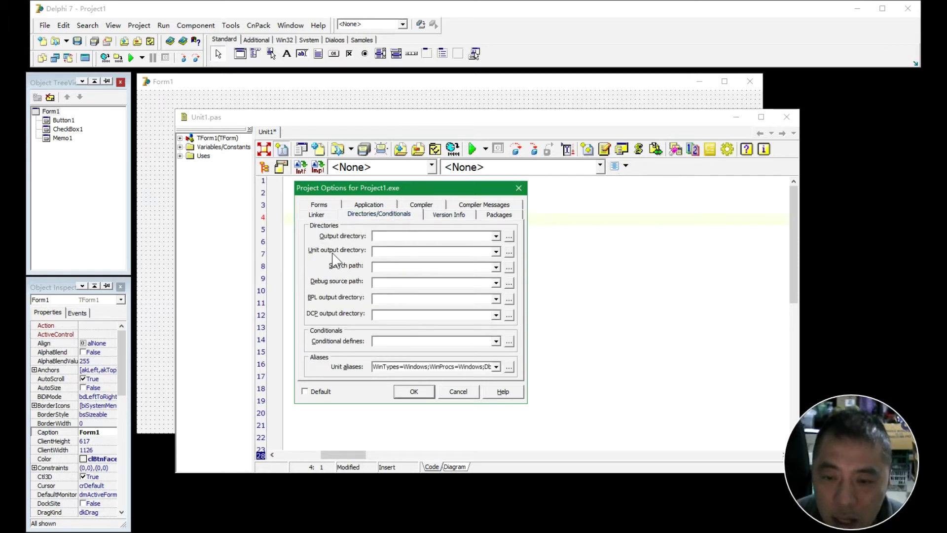
click(398, 257)
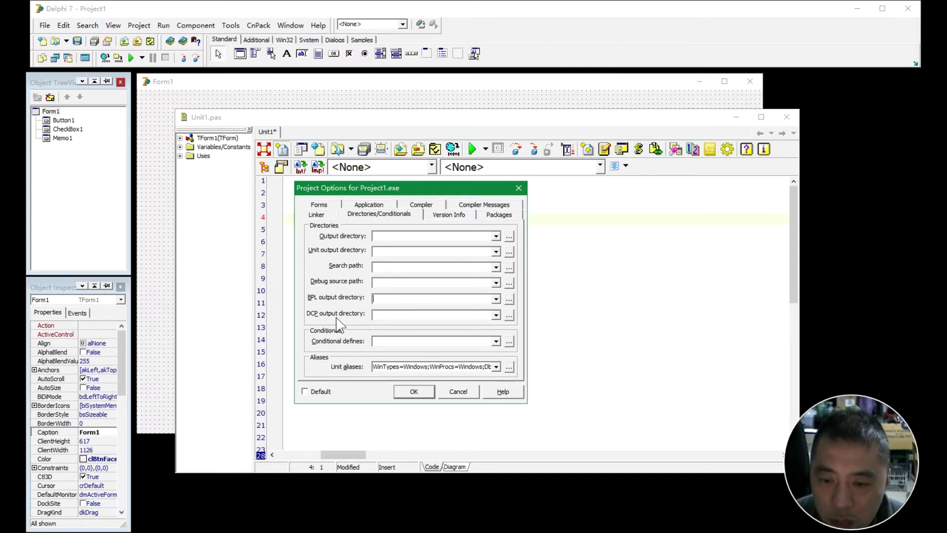
click(398, 318)
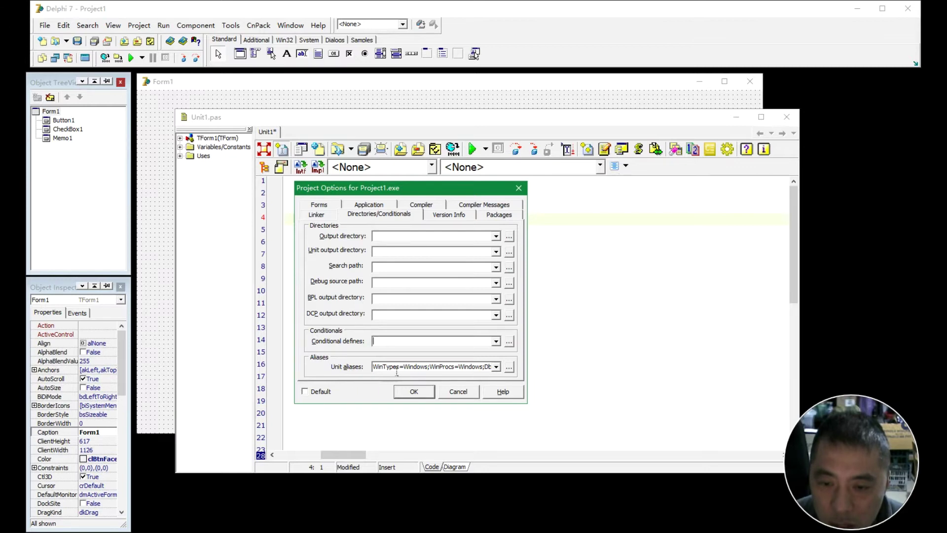
click(428, 367)
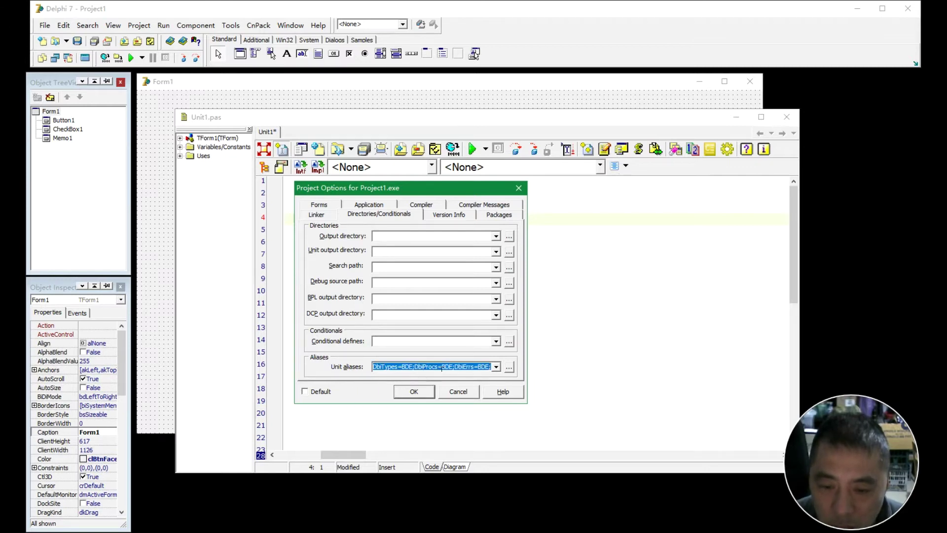
click(436, 367)
drag(453, 367, 501, 371)
click(438, 367)
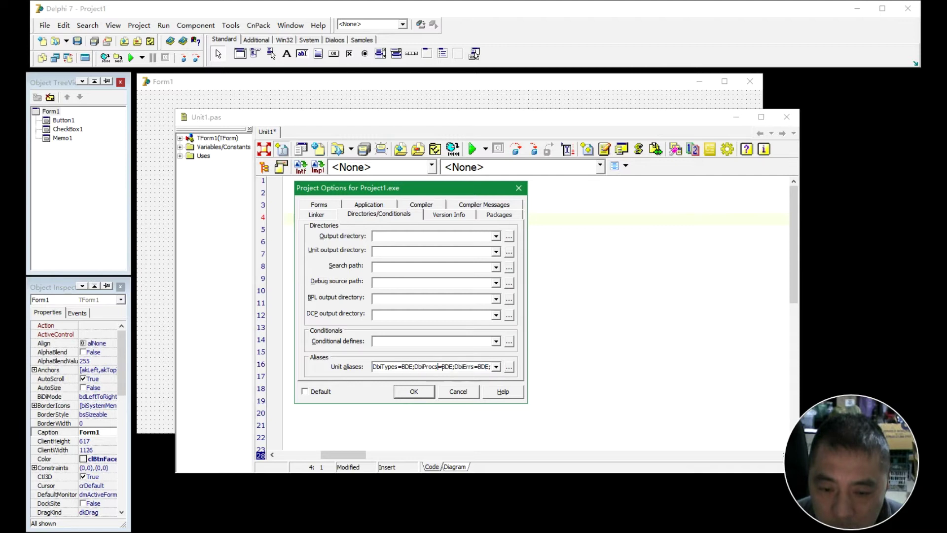
- View the Version Info and Packages options without adding a design package, and dismiss the project options without saving
click(448, 214)
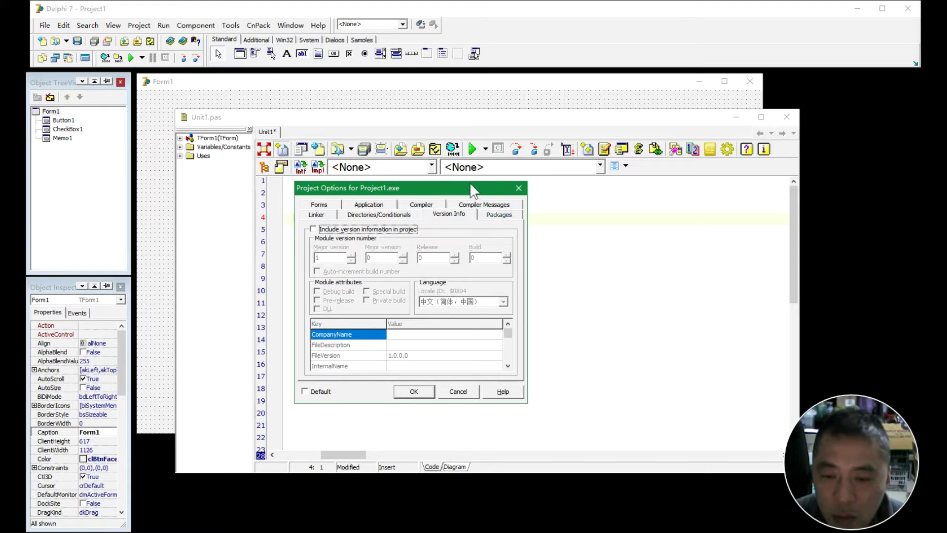
click(500, 215)
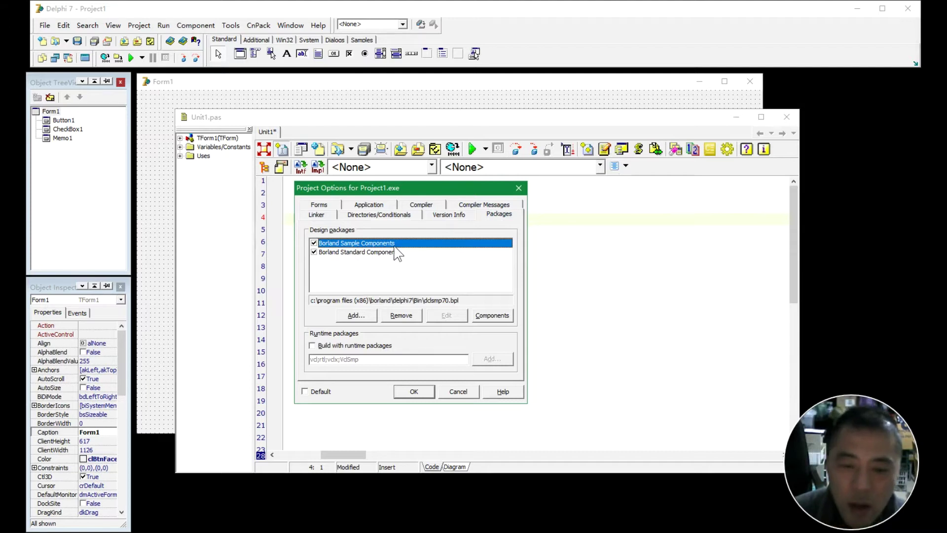
click(348, 316)
click(668, 320)
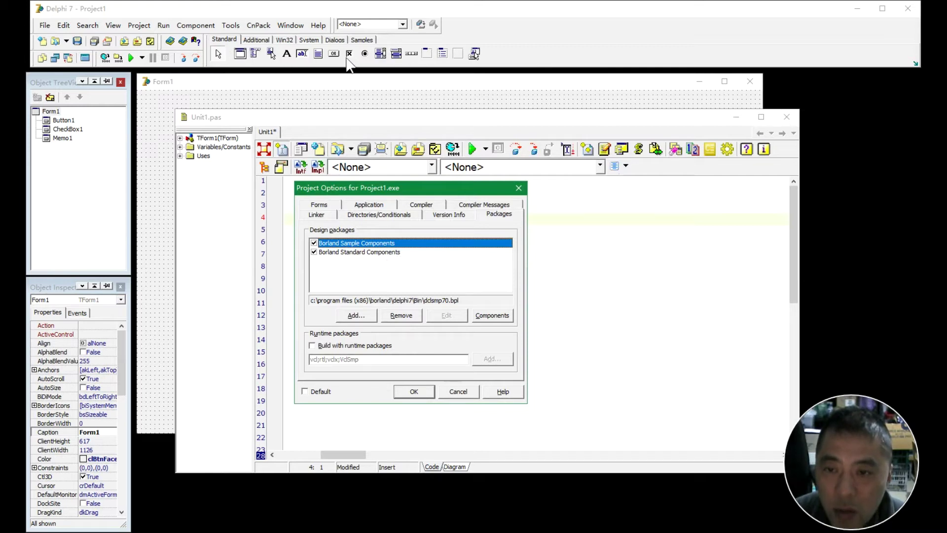
click(456, 392)
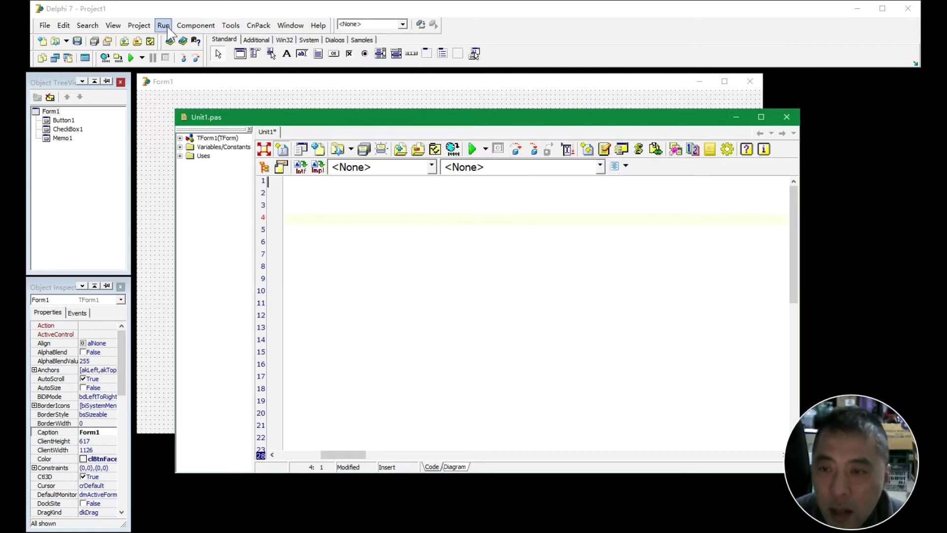
- Review the Project and Run commands, view the run Parameters dialog and close it without entering anything
click(138, 25)
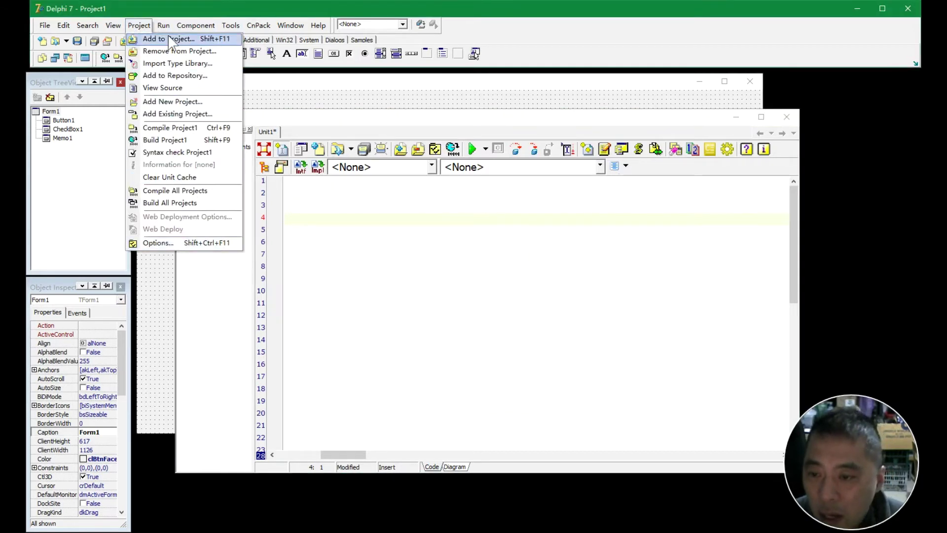
mouse_move(164, 25)
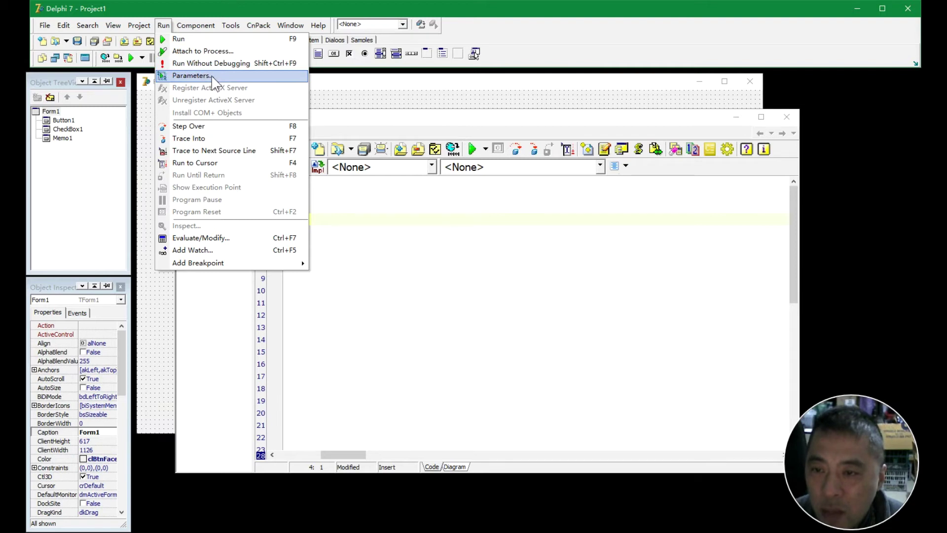
click(211, 77)
click(606, 215)
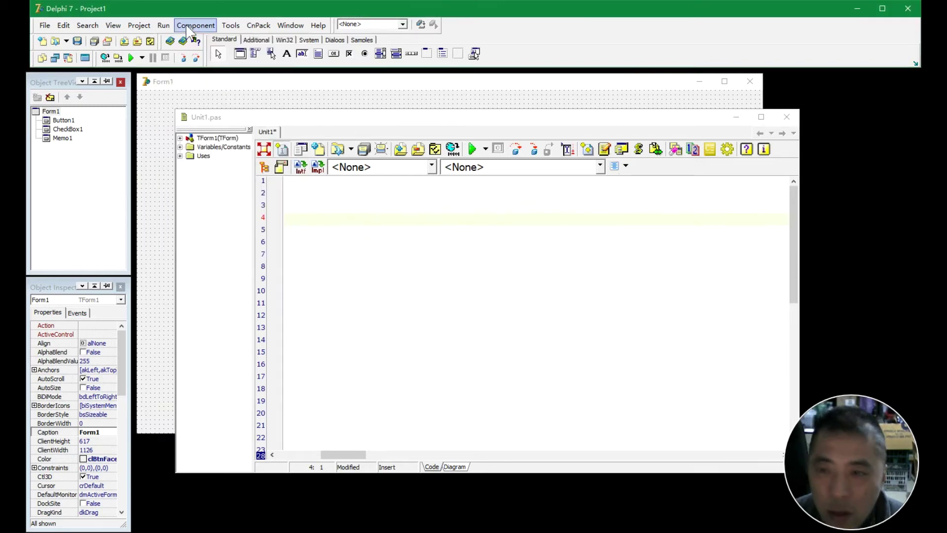
- Go over the Run commands again, including stepping and tracing, and return to the code editor without running anything
click(164, 25)
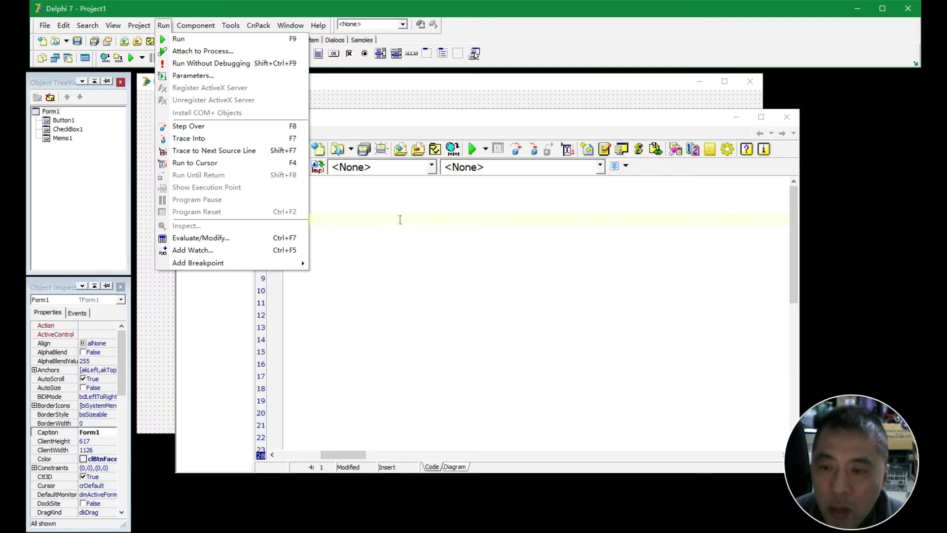
click(378, 226)
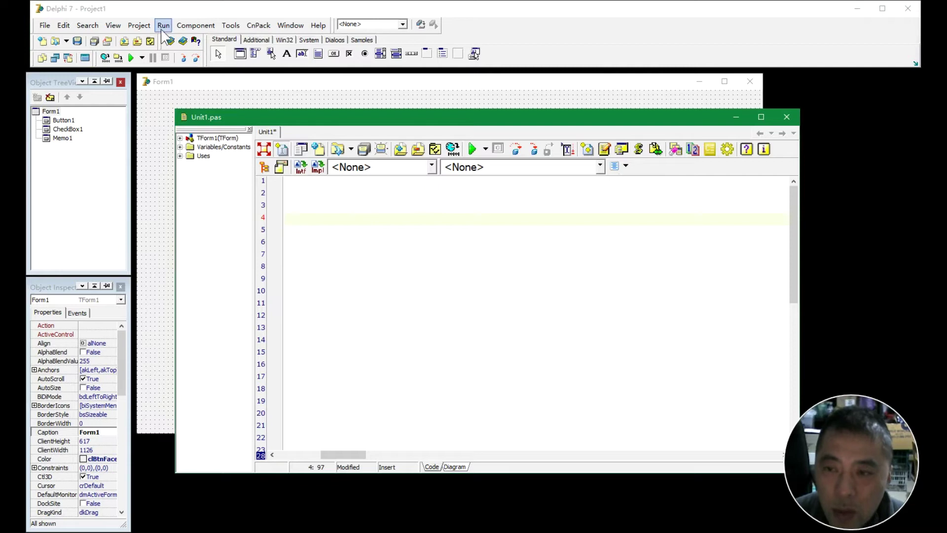
click(146, 29)
click(140, 25)
mouse_move(164, 28)
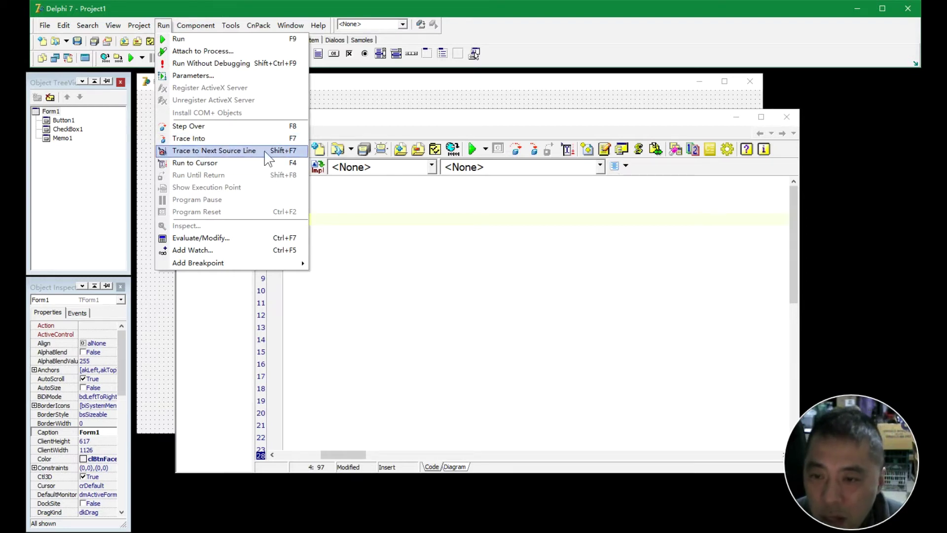
click(386, 222)
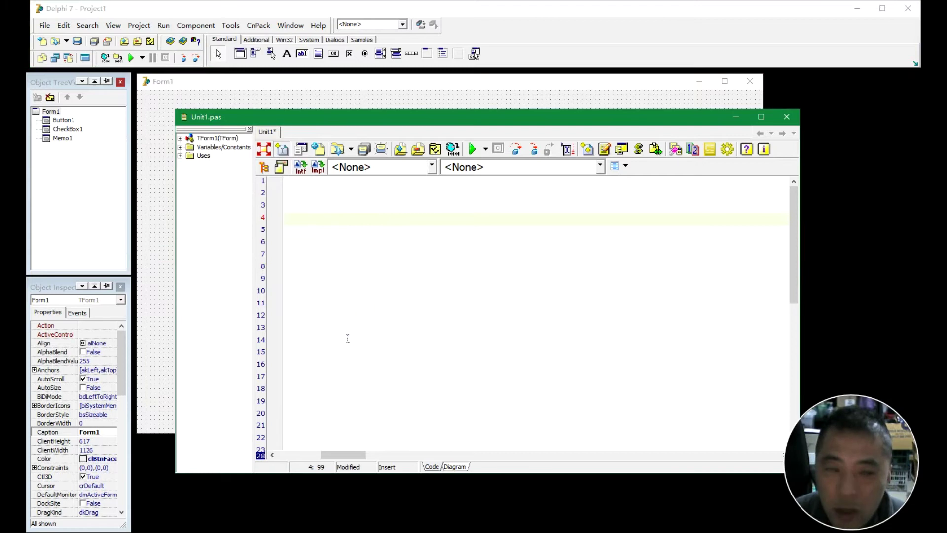
- Show the beginning of Unit1's code lines and relate the Form1 variable declaration to the tracing commands
drag(345, 455, 279, 455)
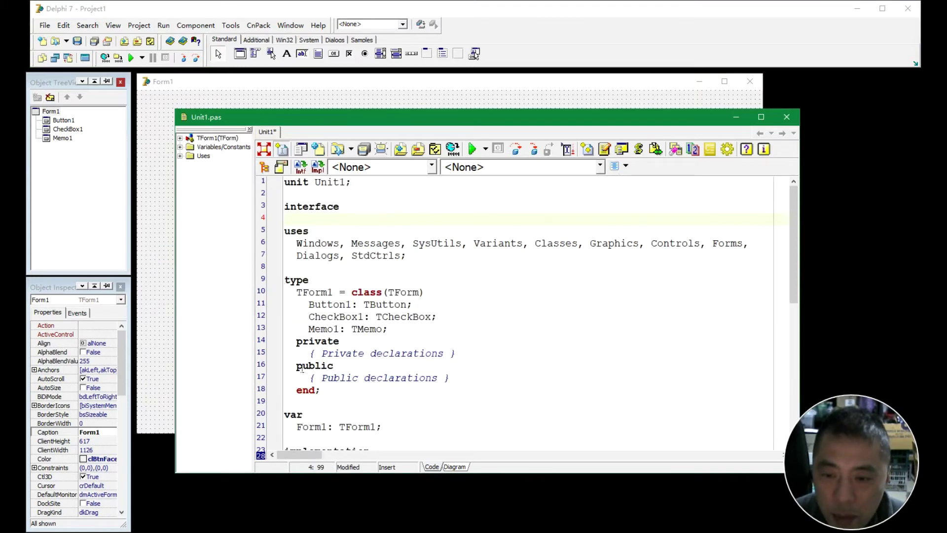
click(296, 427)
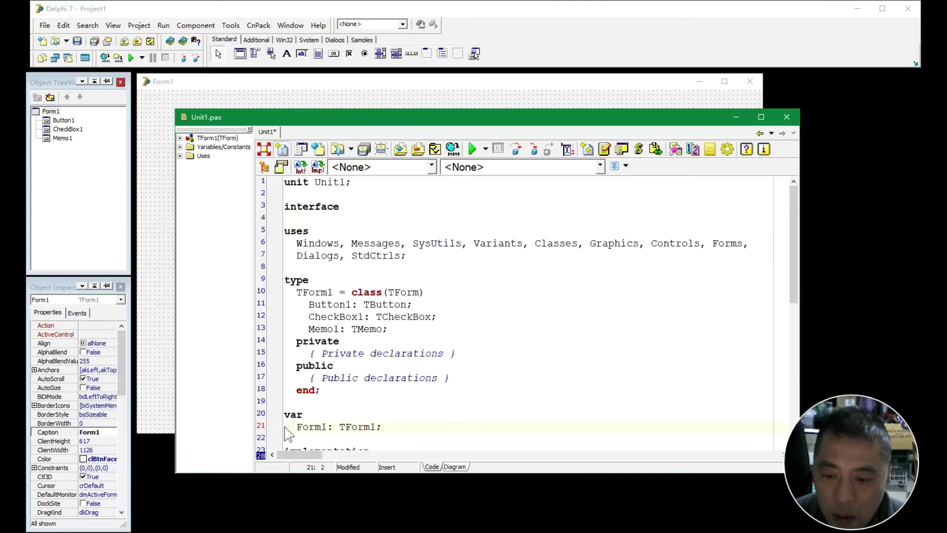
click(163, 25)
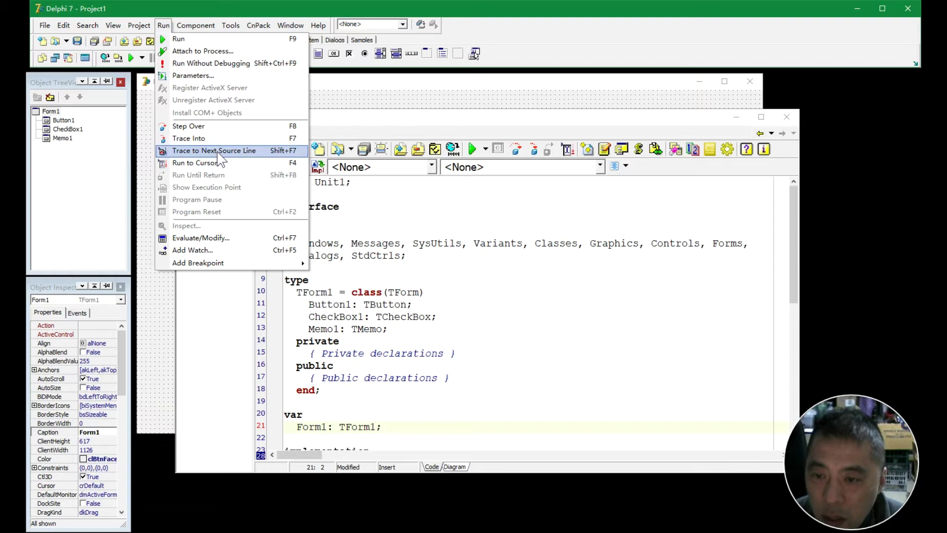
click(365, 389)
- Examine the public section and closing line of the TForm1 class declaration in Unit1
scroll(375, 391, down, 2)
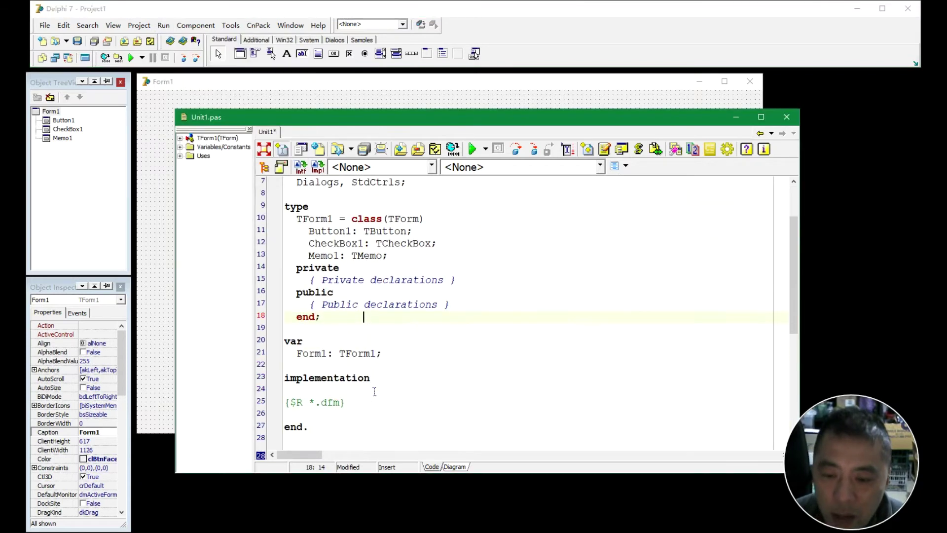
drag(318, 308, 385, 308)
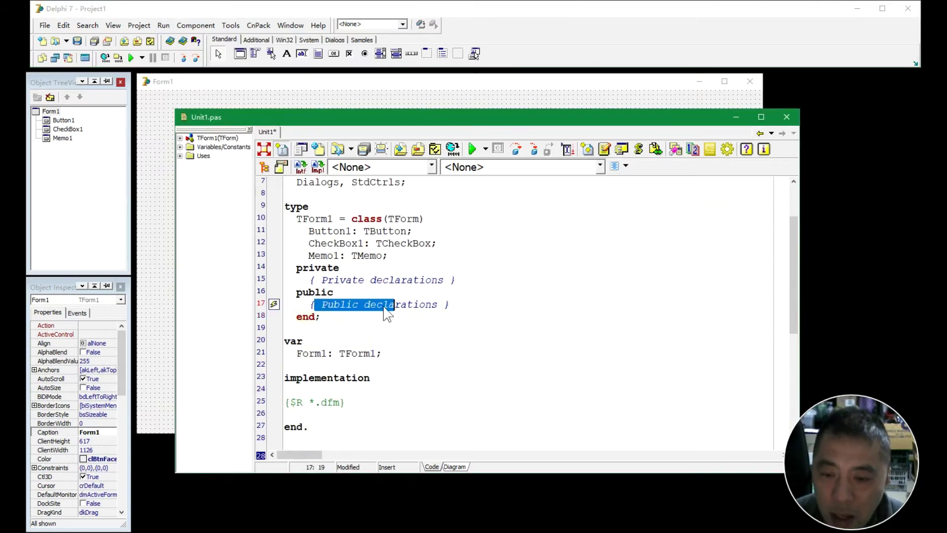
click(306, 319)
key(Up)
click(297, 317)
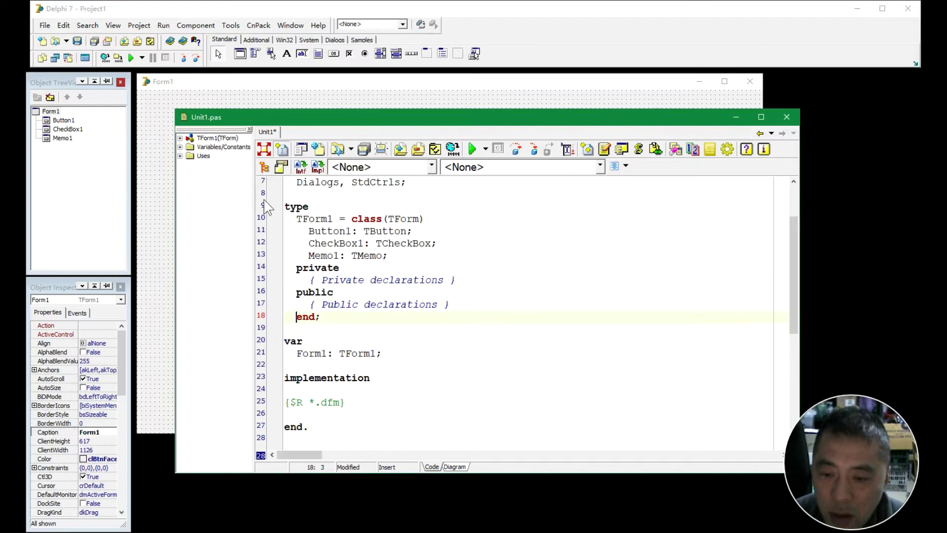
- Review the Add Breakpoint command and mark the {$R *.dfm} line in the code gutter as a sample breakpoint
click(163, 25)
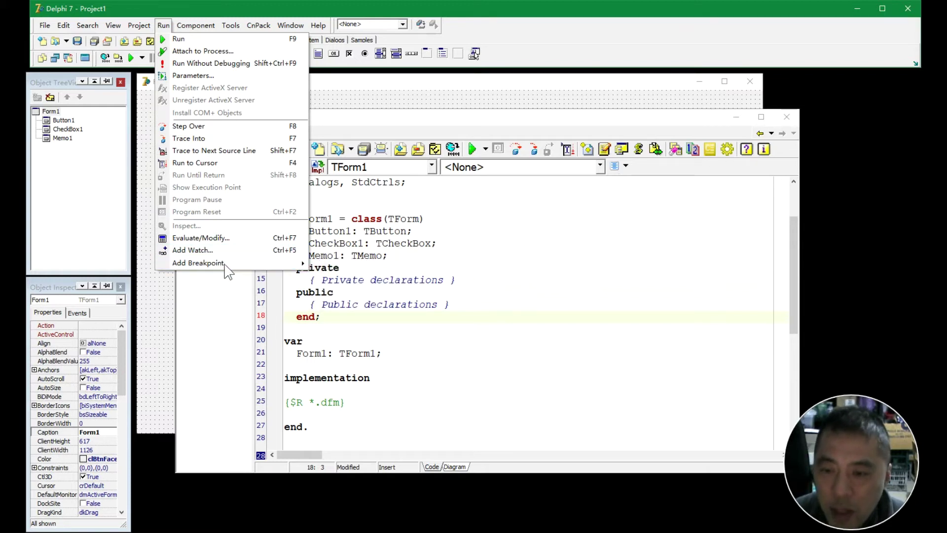
click(272, 323)
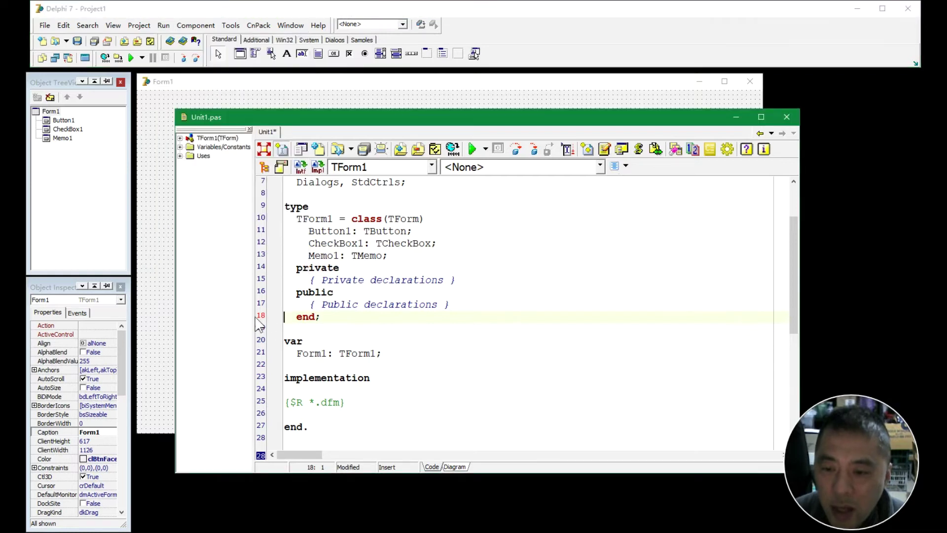
scroll(278, 377, down, 5)
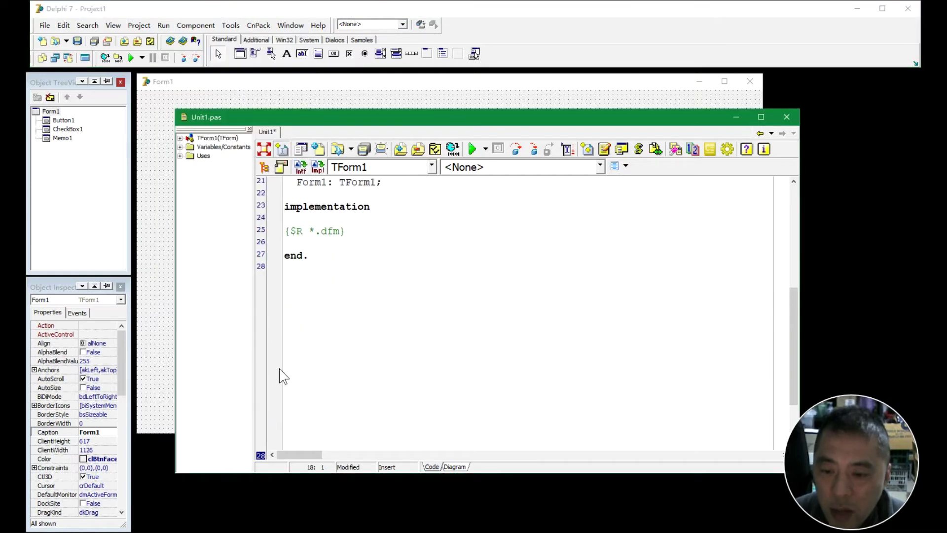
click(272, 218)
click(273, 219)
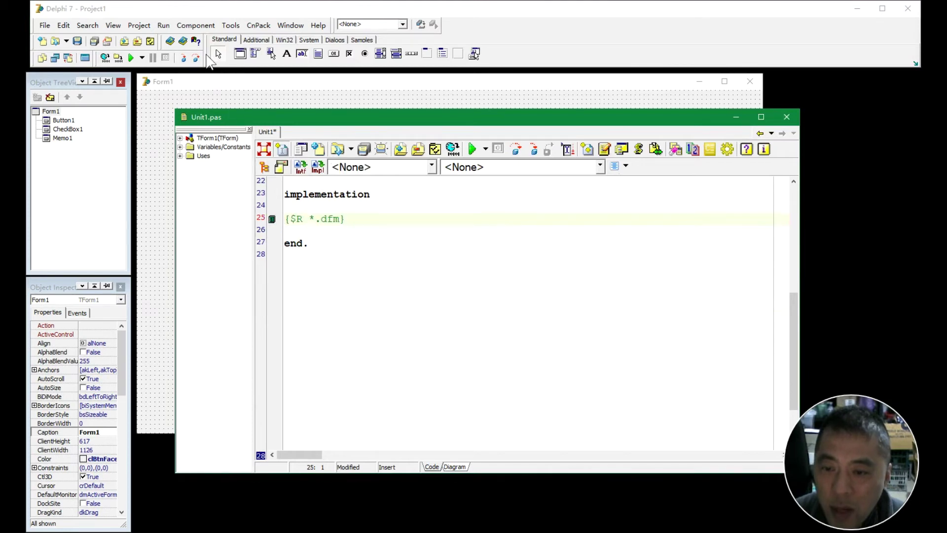
- Go over the inspect, evaluate, watch and breakpoint commands and the Component commands without running any of them
click(164, 25)
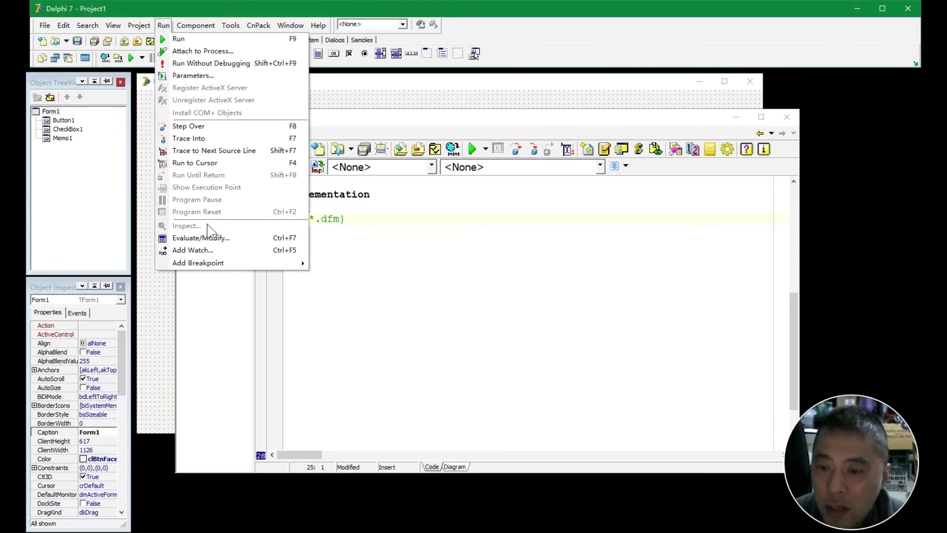
key(Down)
key(Down)
key(Down)
key(Right)
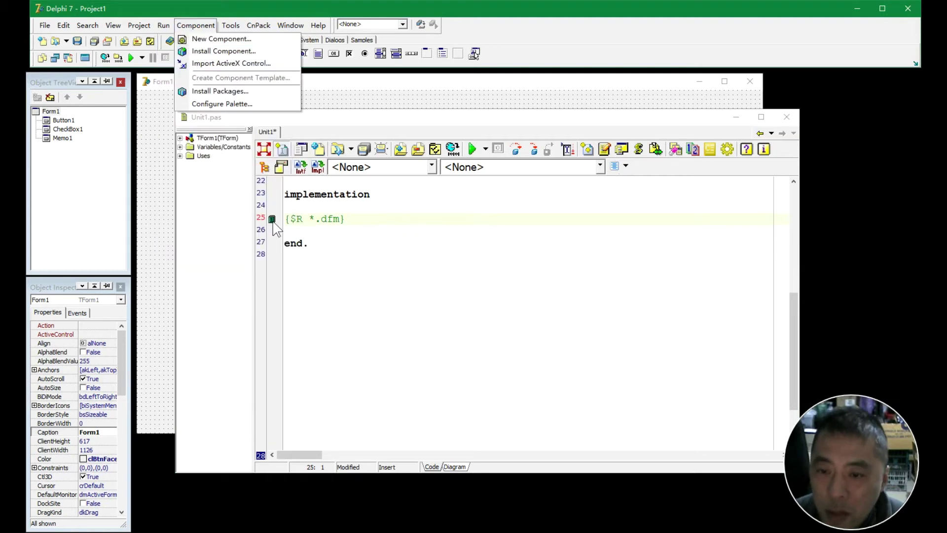
- Review the Preferences, Designer and Object Inspector pages of the Environment Options, including the Edit Background colour entry
mouse_move(228, 28)
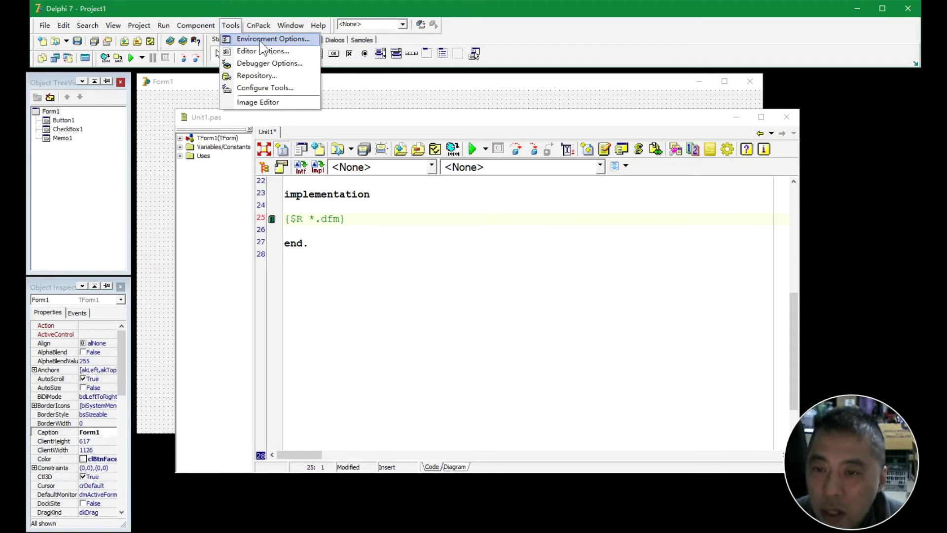
click(305, 41)
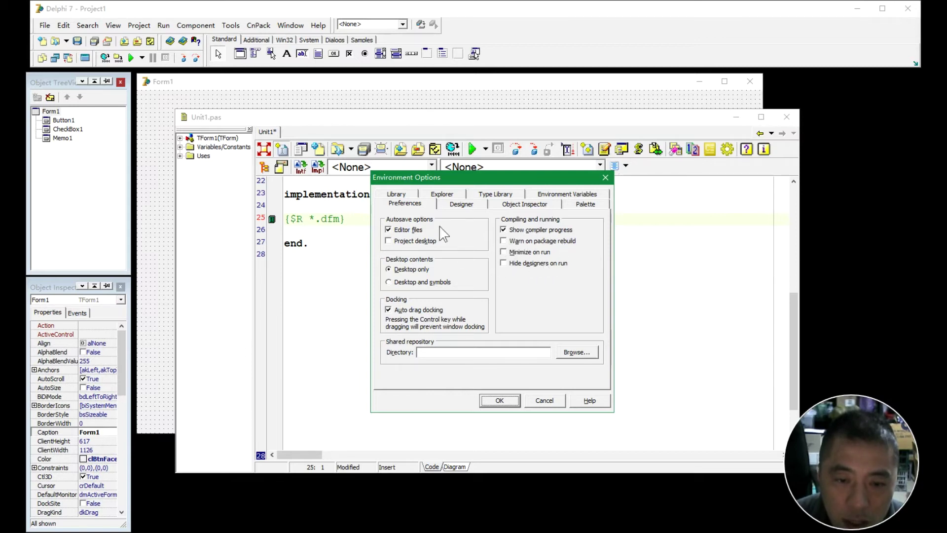
click(461, 204)
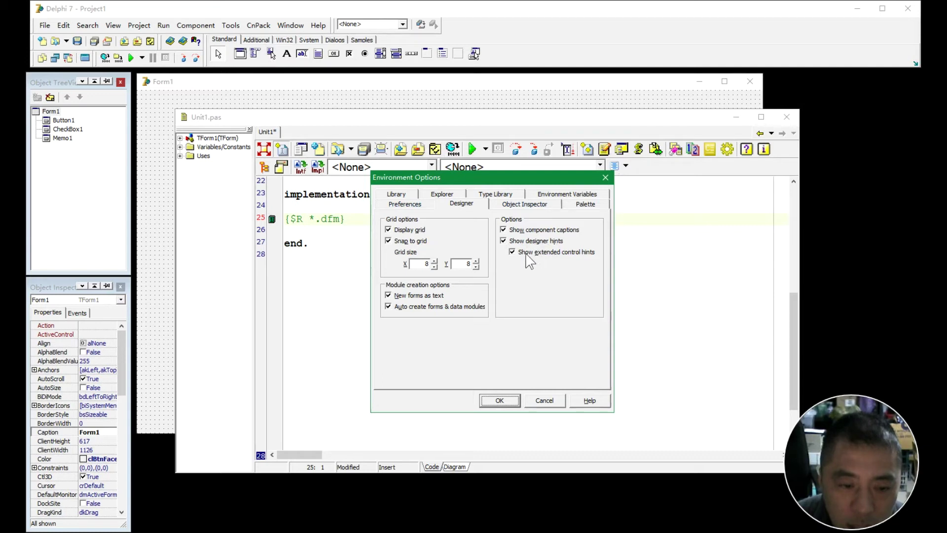
click(512, 204)
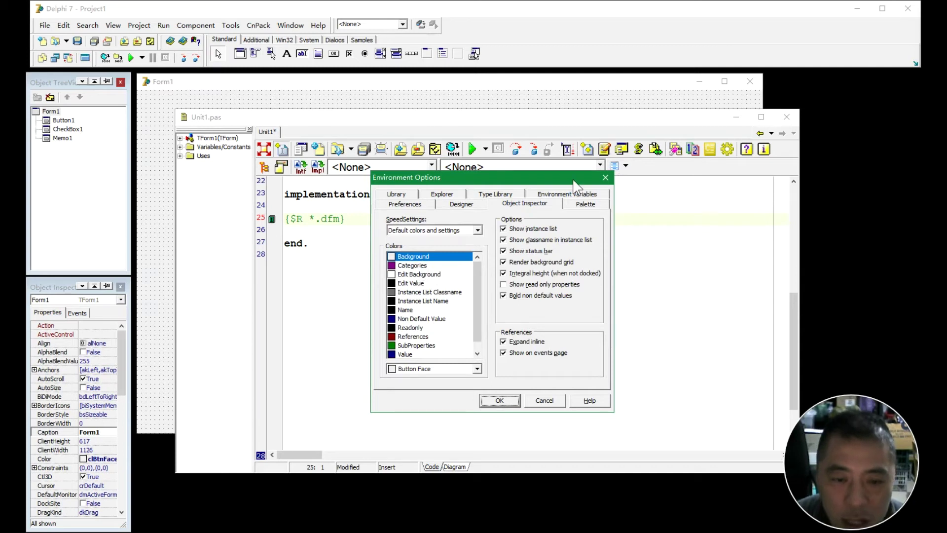
drag(572, 177, 604, 228)
drag(444, 332, 494, 326)
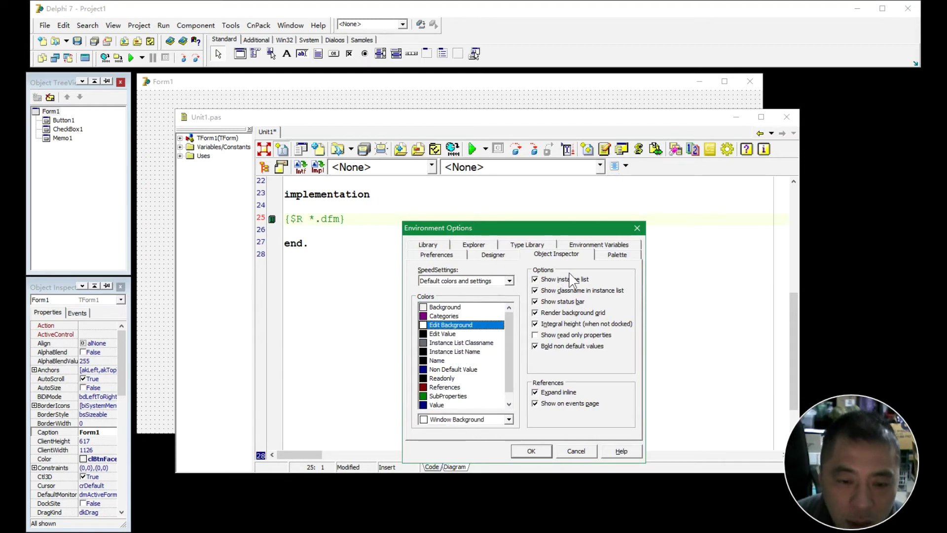
- Examine the Palette options, browsing the components of the Standard, Samples and System pages
click(618, 256)
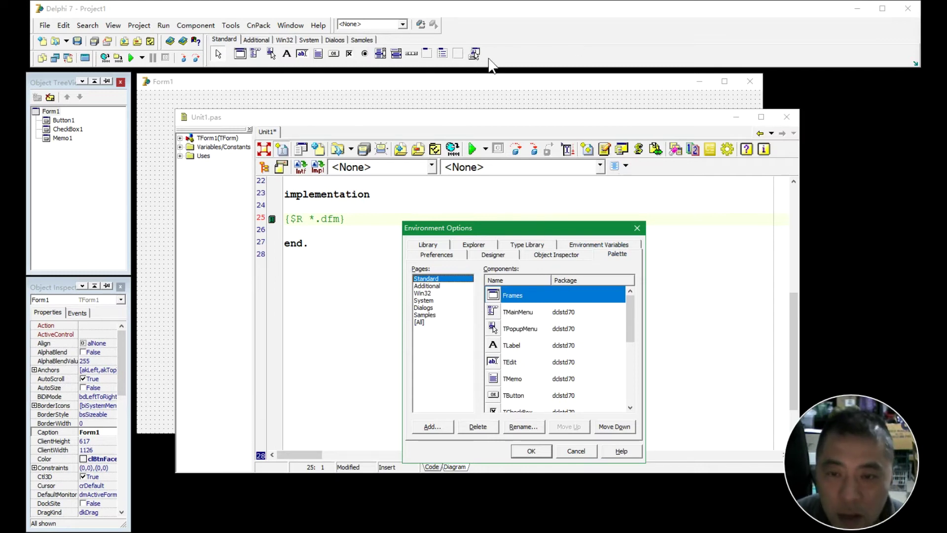
click(519, 312)
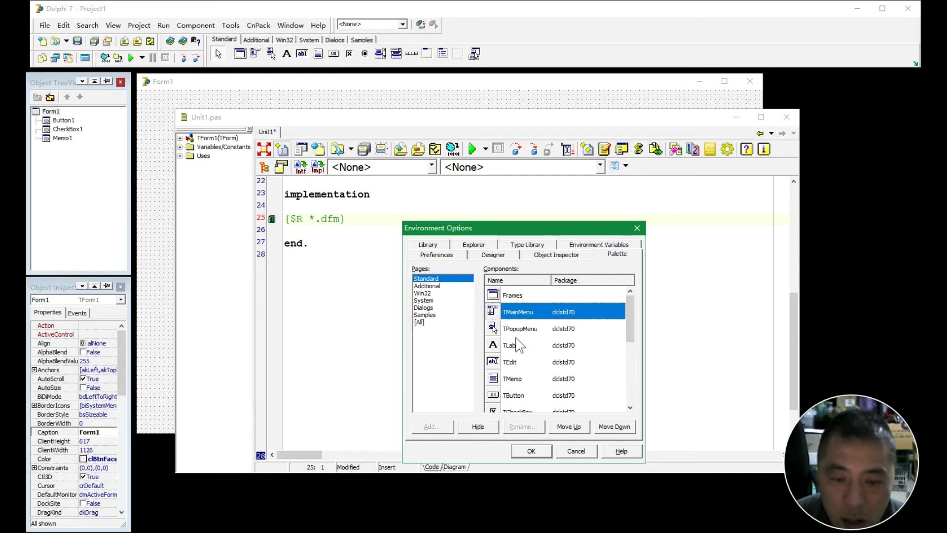
key(Down)
key(Down)
key(Down)
key(Down)
drag(439, 292, 440, 315)
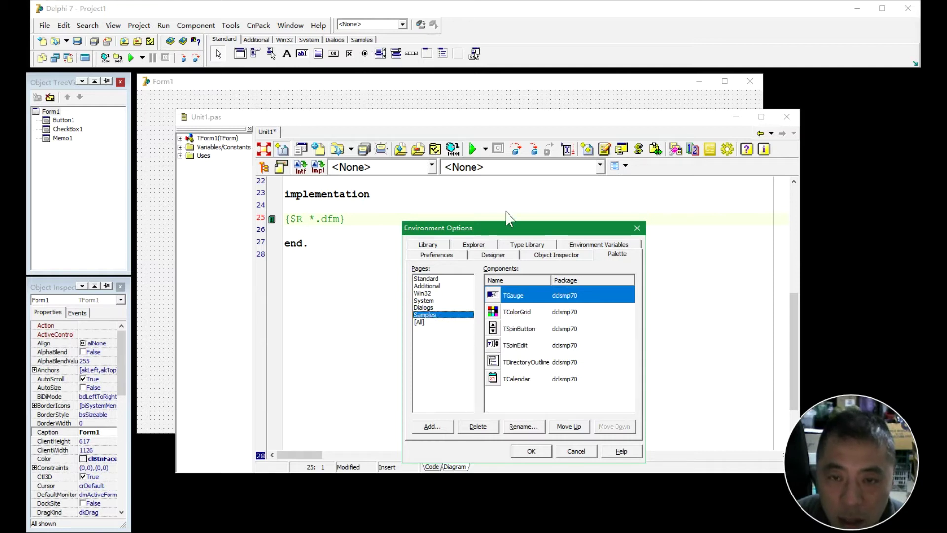
click(439, 299)
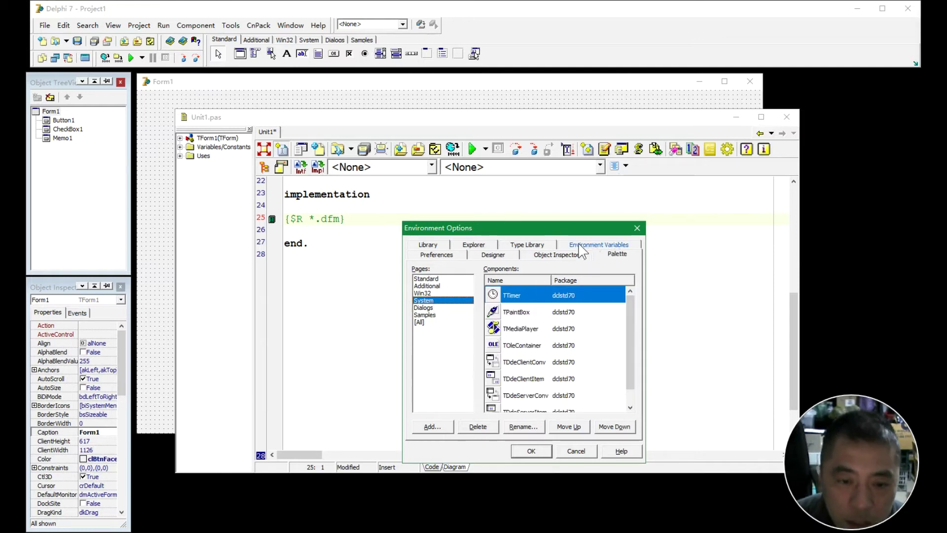
- View the Library directories, Explorer categories and Type Library settings in the Environment Options
click(427, 244)
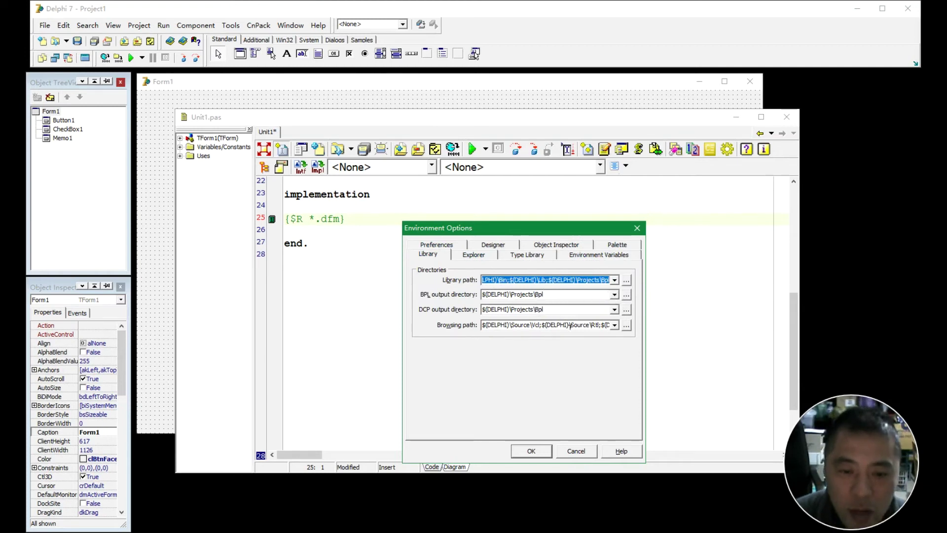
click(473, 255)
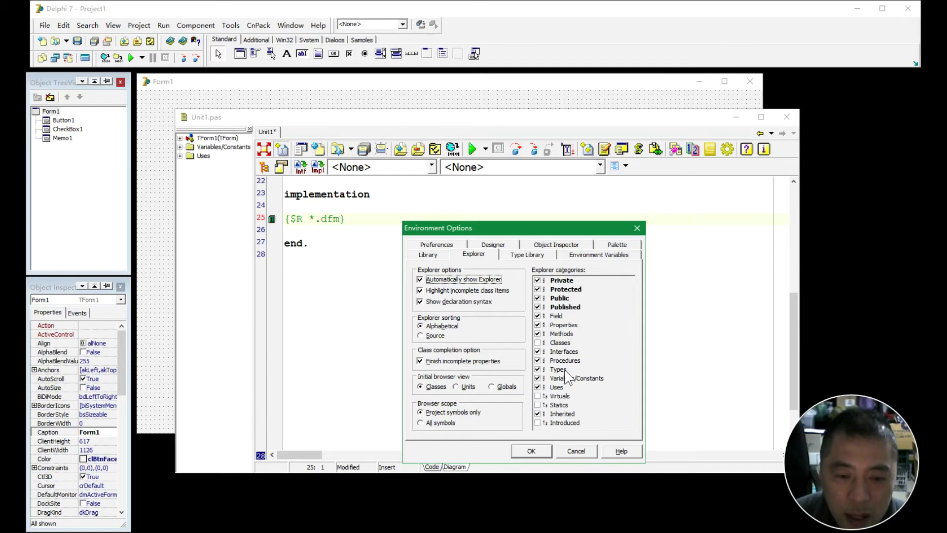
click(562, 351)
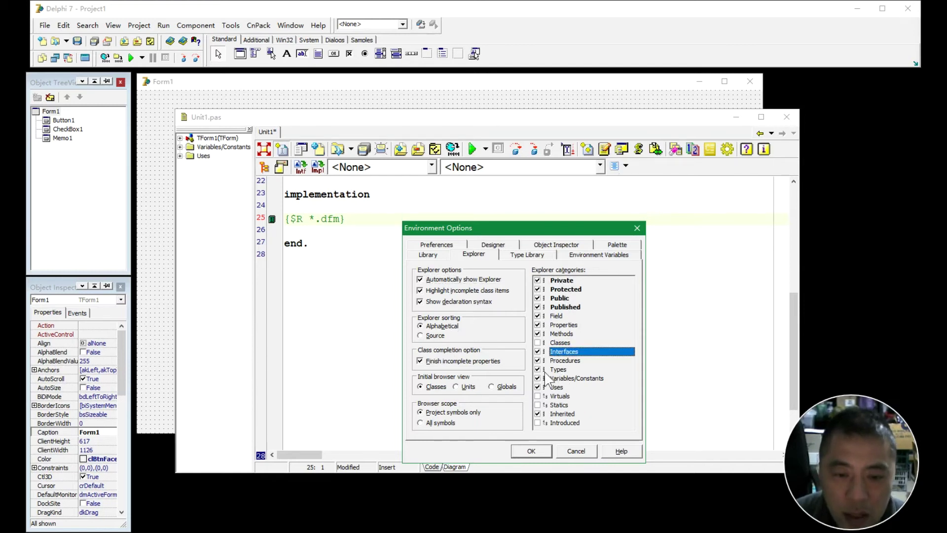
click(528, 256)
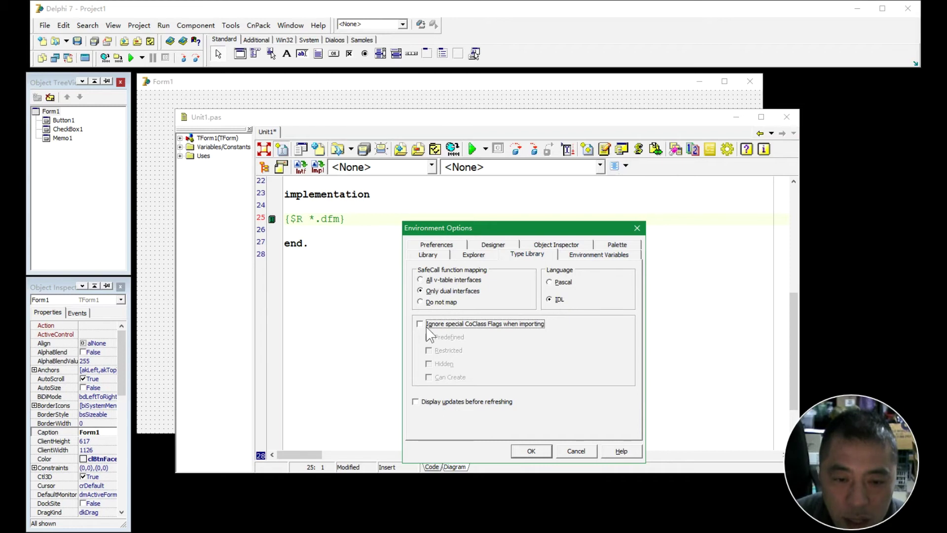
- Browse the system environment variables through COMPUTERNAME and dismiss the Environment Options without saving
click(597, 256)
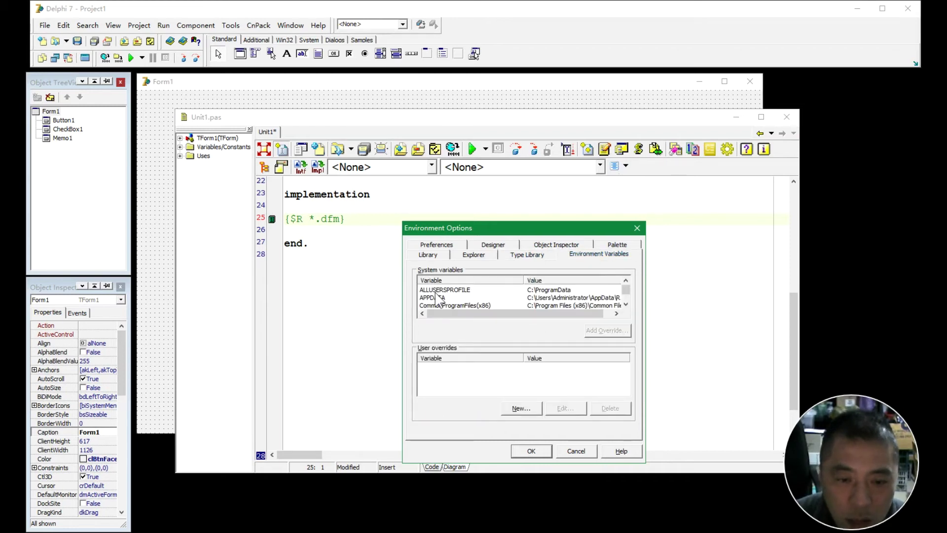
click(471, 291)
click(538, 298)
click(562, 305)
scroll(570, 306, down, 1)
scroll(570, 305, down, 1)
click(556, 306)
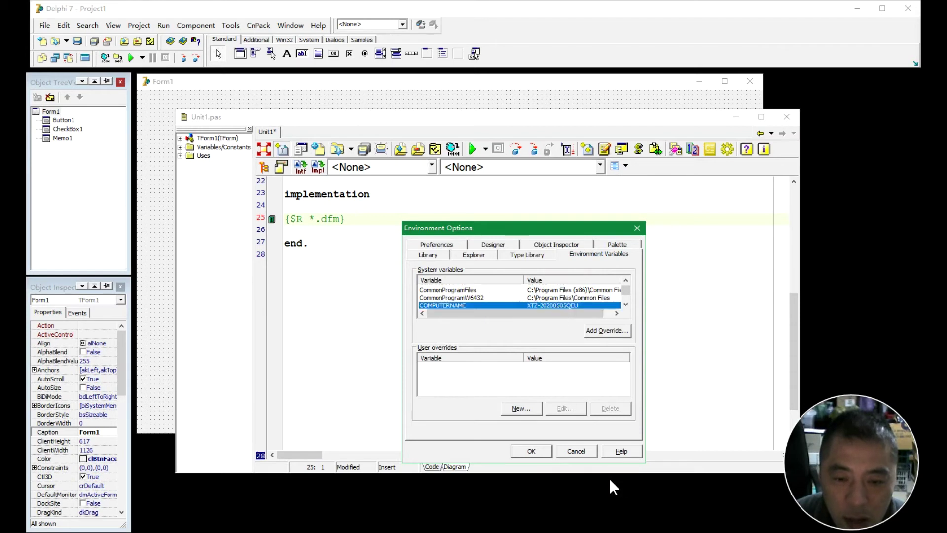
click(576, 451)
- View the General, Source Options, Display and Key Mappings pages of the Editor Options, including the list of source file types
click(231, 25)
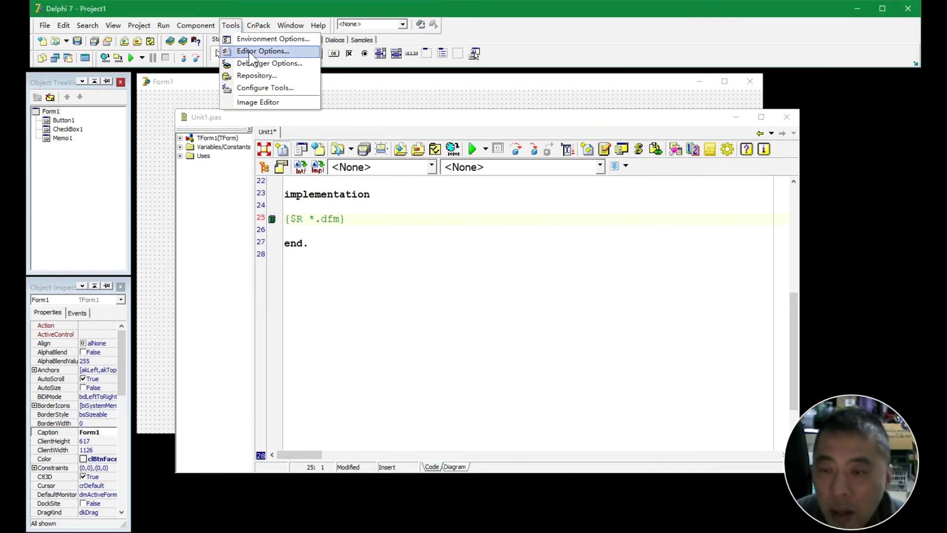
click(266, 55)
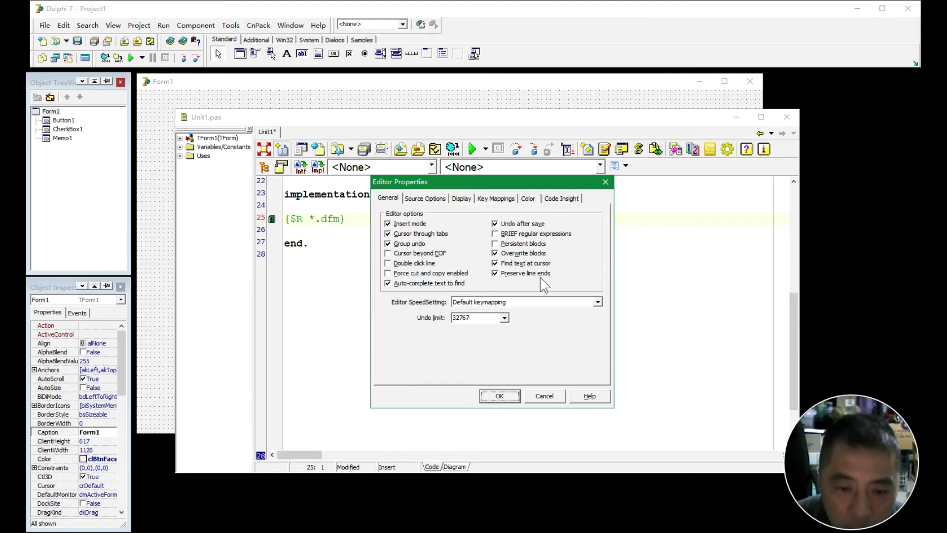
click(426, 199)
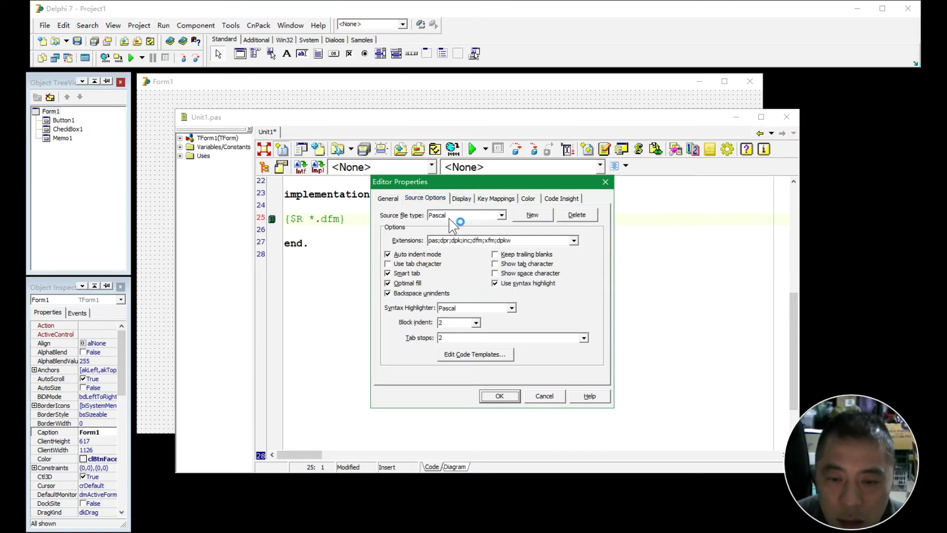
click(465, 216)
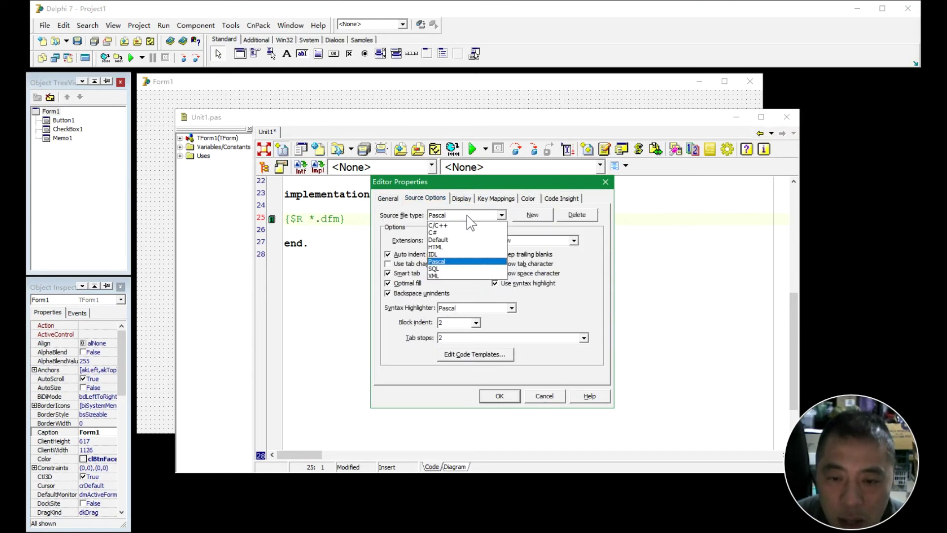
click(469, 215)
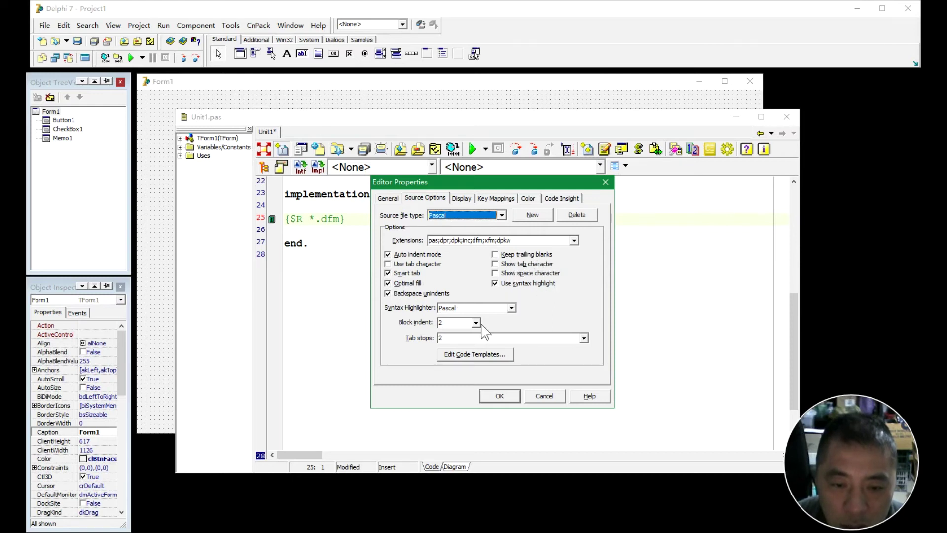
click(464, 199)
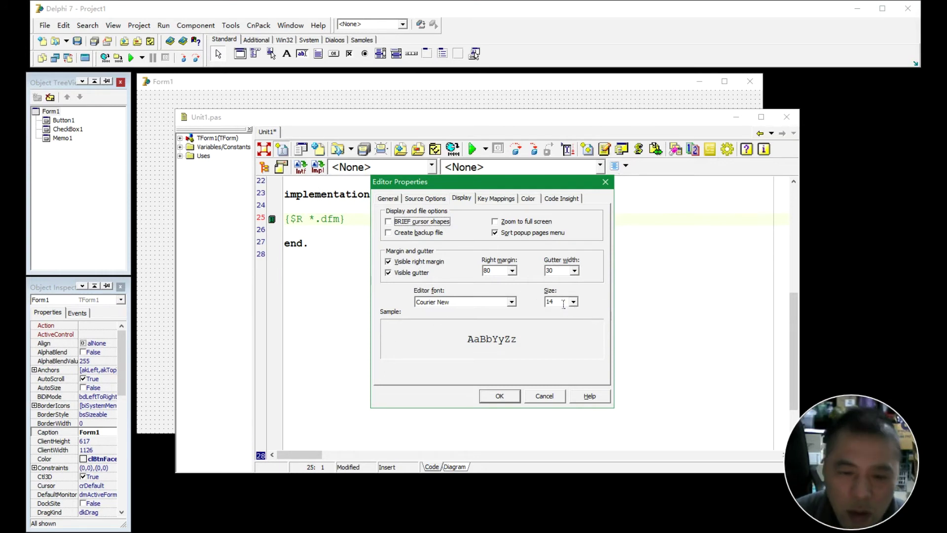
click(496, 198)
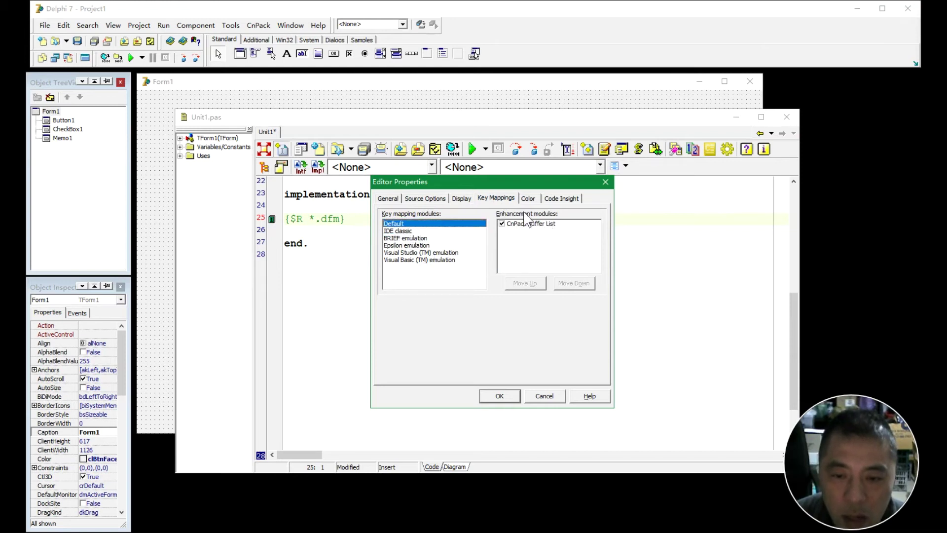
- Examine the editor's syntax color settings for the Identifier, Number, Comment and Whitespace elements, and list the available color SpeedSettings
click(528, 199)
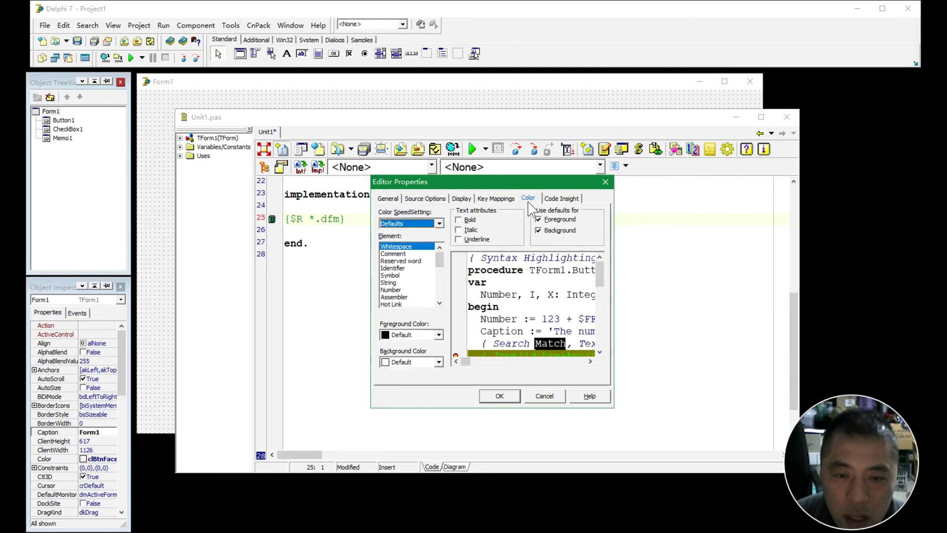
click(398, 268)
click(393, 291)
click(412, 253)
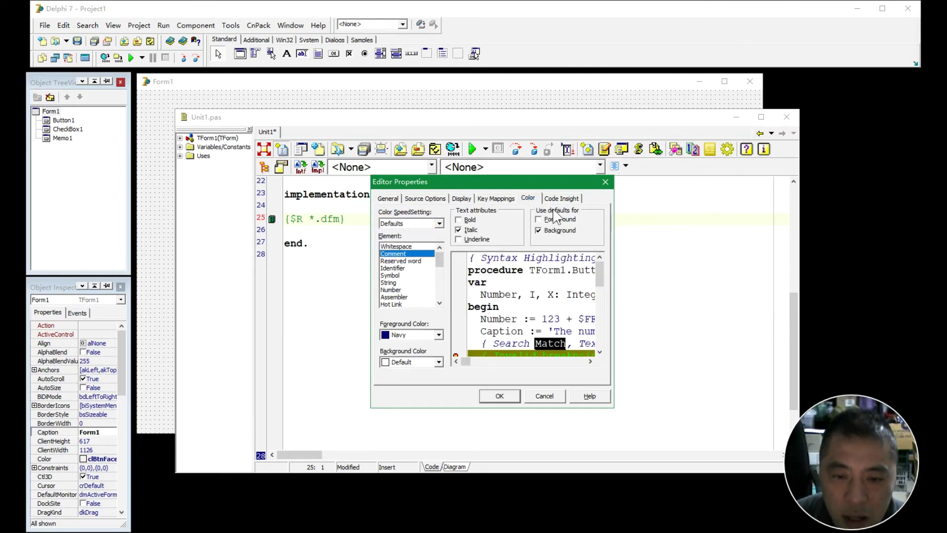
click(407, 247)
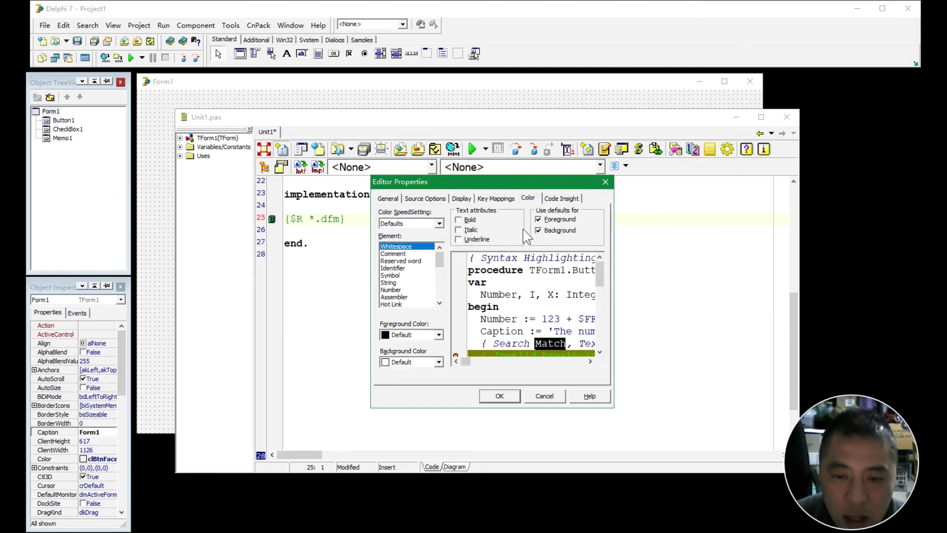
click(392, 291)
click(416, 224)
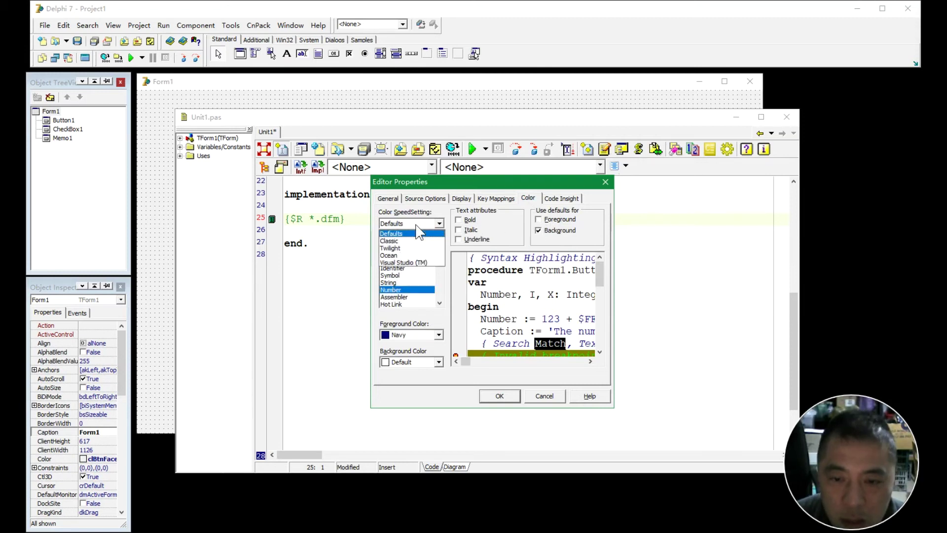
- View the Code Insight settings of the Editor Properties, return to the color settings and dismiss the dialog without saving
click(560, 198)
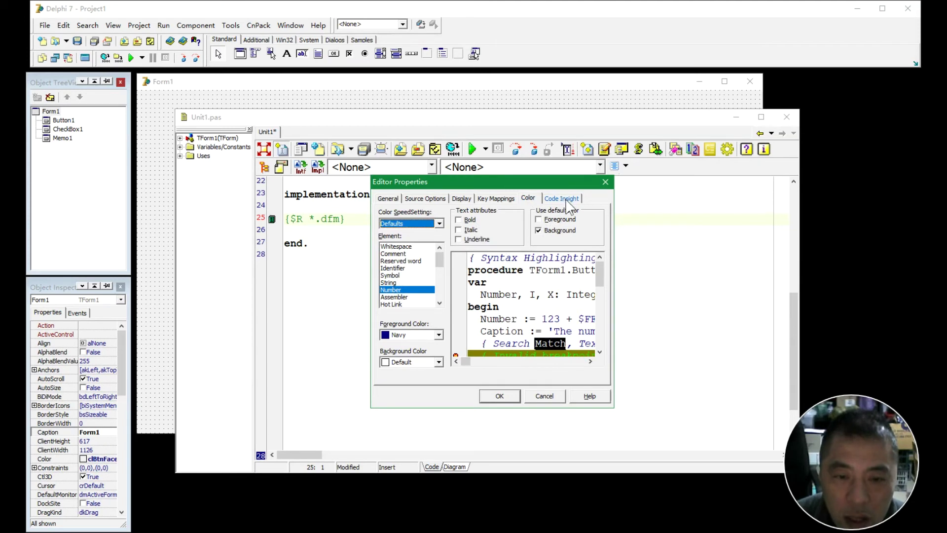
click(562, 198)
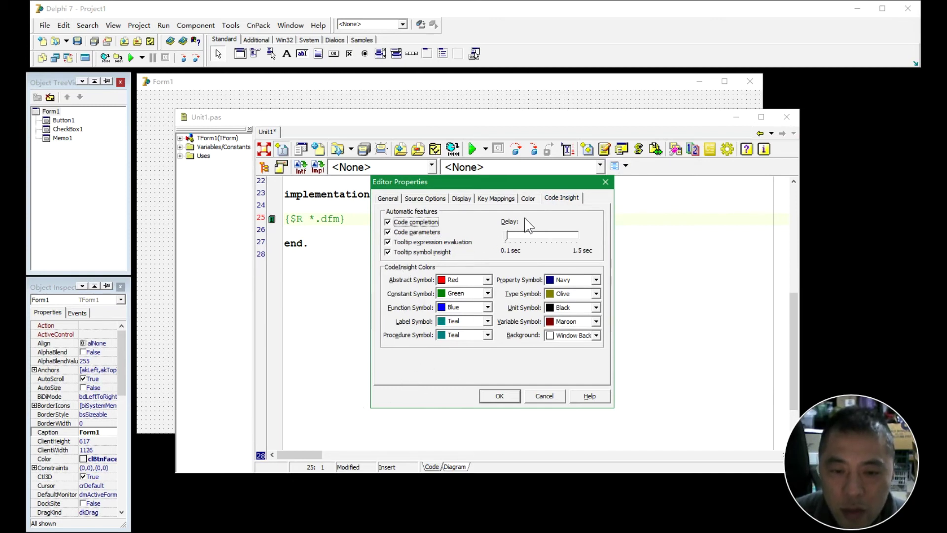
click(527, 198)
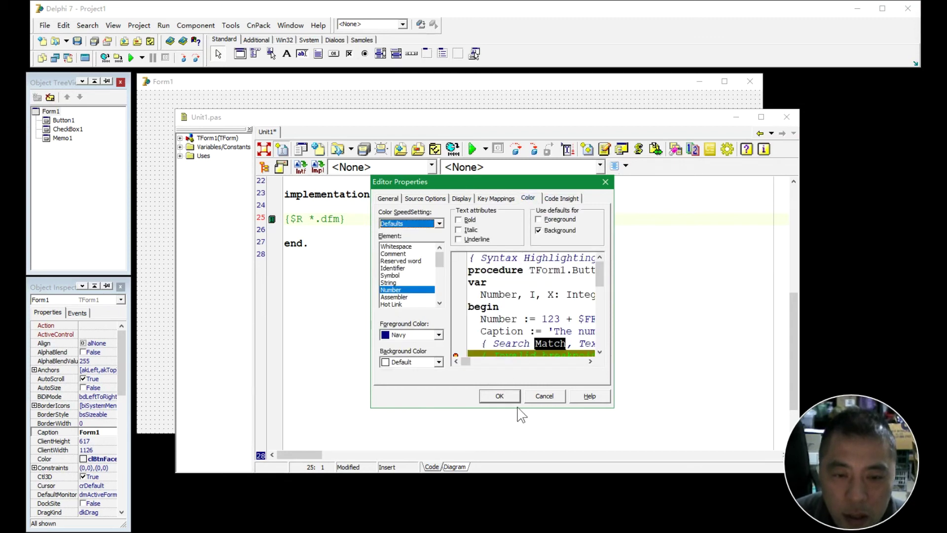
click(533, 396)
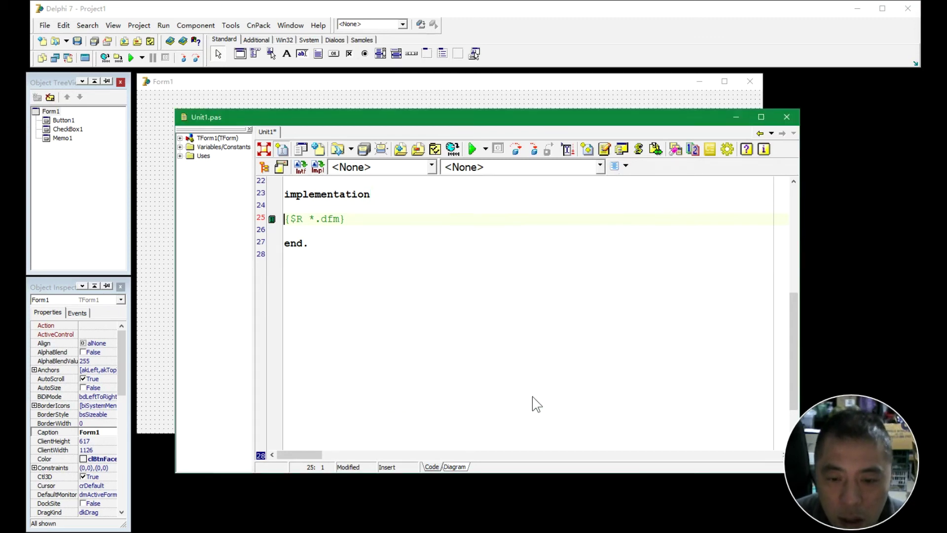
- View the General, Event Log, Language Exceptions and OS Exceptions settings of the Debugger Options and dismiss them without saving
click(231, 25)
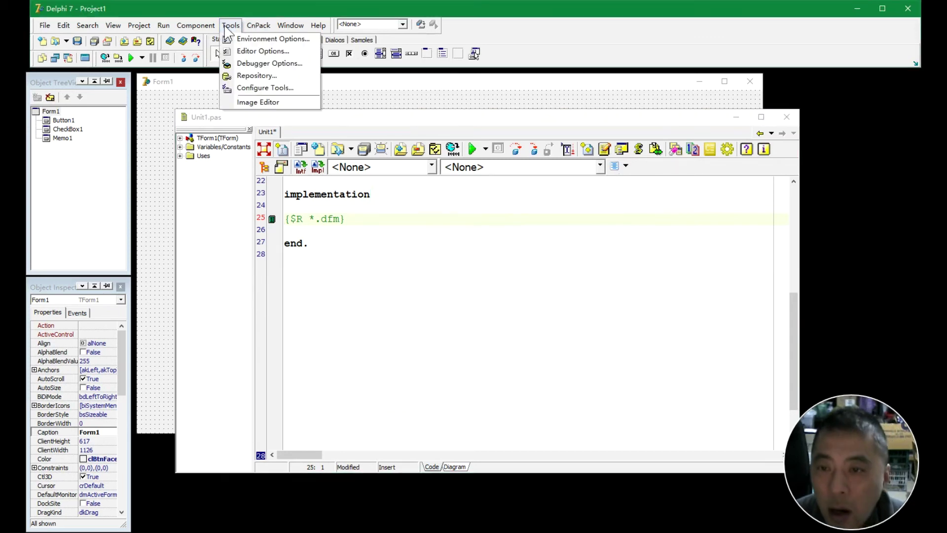
click(269, 64)
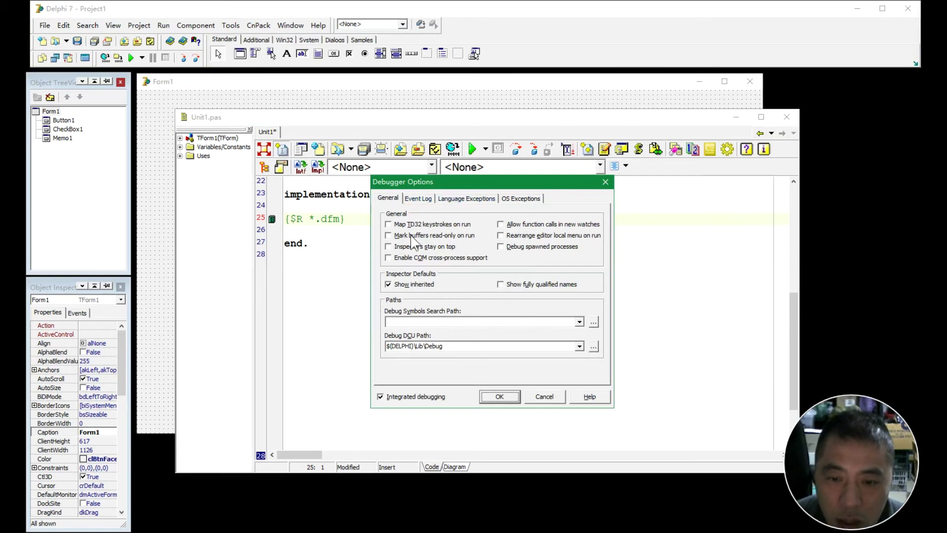
click(421, 200)
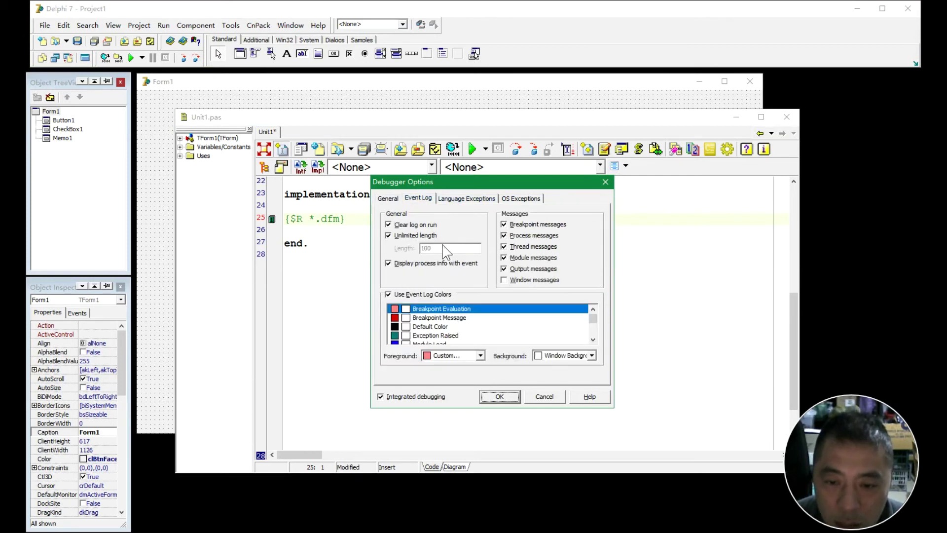
click(466, 199)
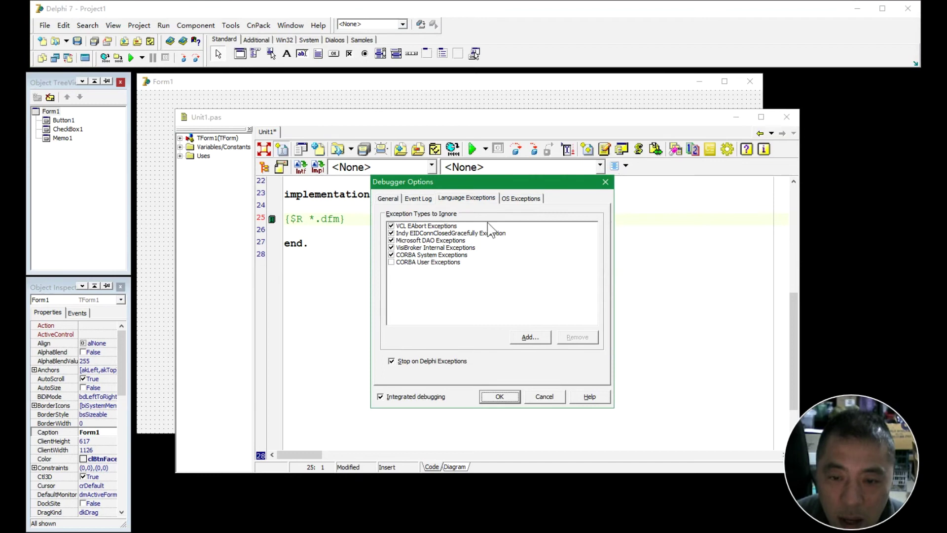
click(515, 199)
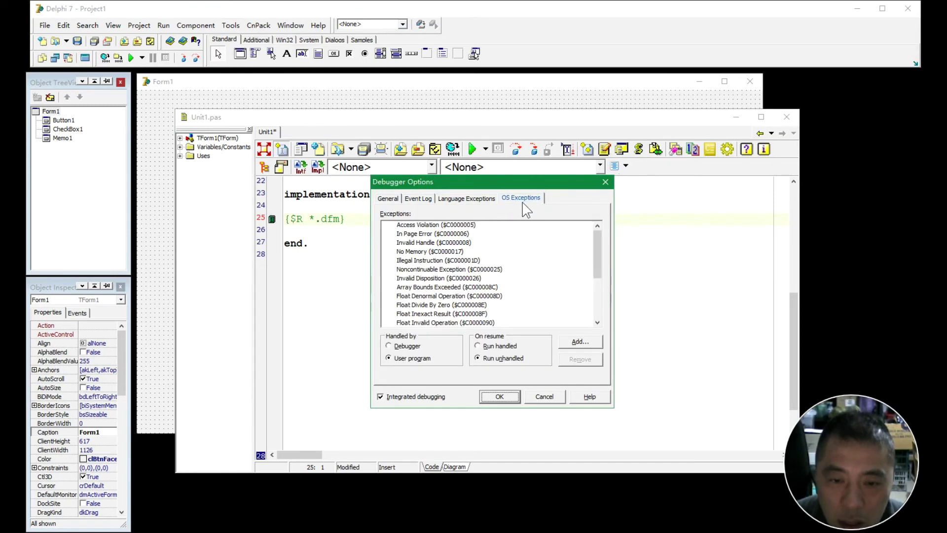
click(545, 396)
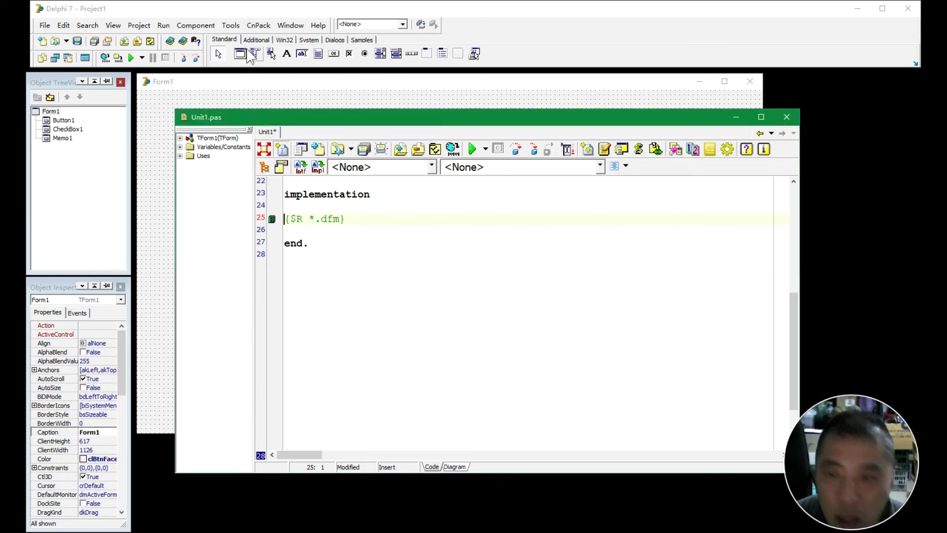
- Open the Repository settings, look through them and dismiss the dialog without saving
click(230, 25)
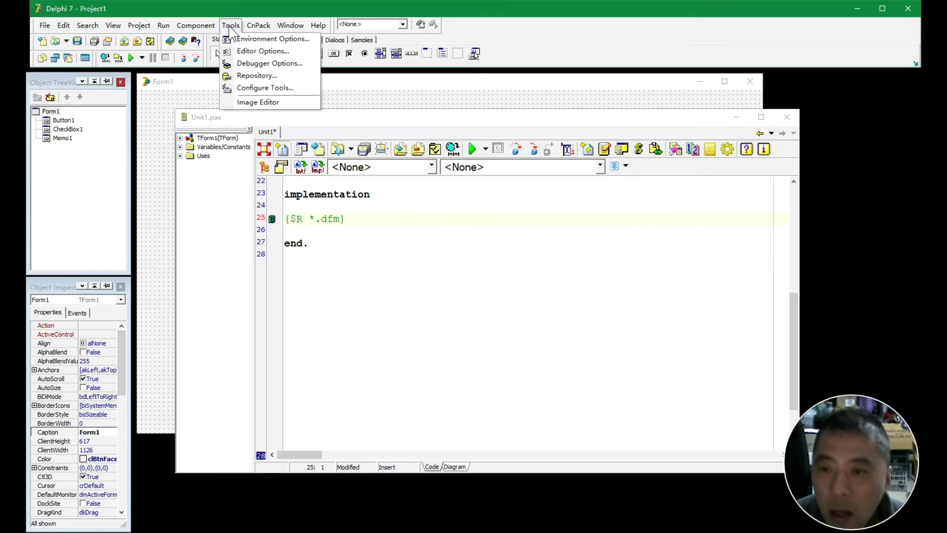
click(274, 76)
mouse_move(414, 230)
mouse_down()
mouse_move(413, 264)
mouse_move(413, 243)
mouse_up()
click(538, 381)
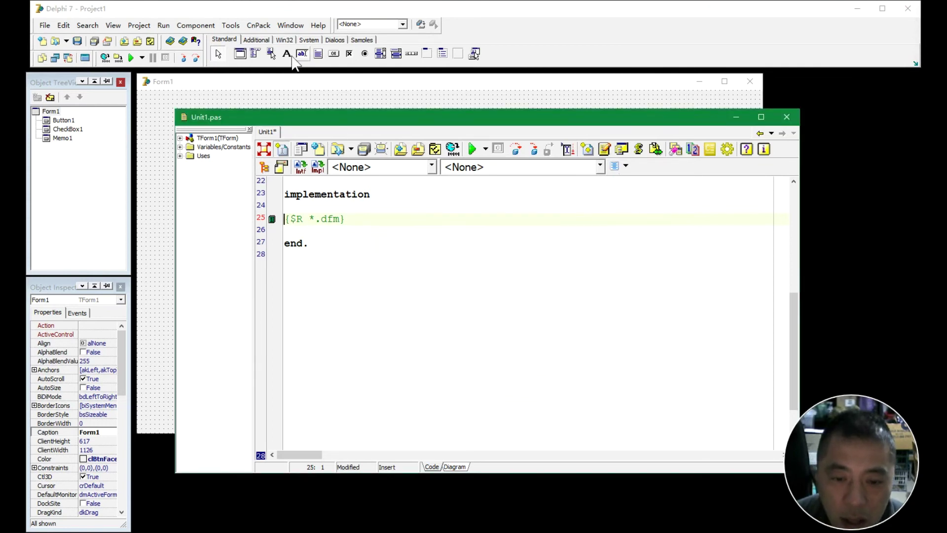
- View the configured external tools in the Tool Options, select the Image Editor entry and dismiss the dialog without changes
click(259, 25)
mouse_move(231, 25)
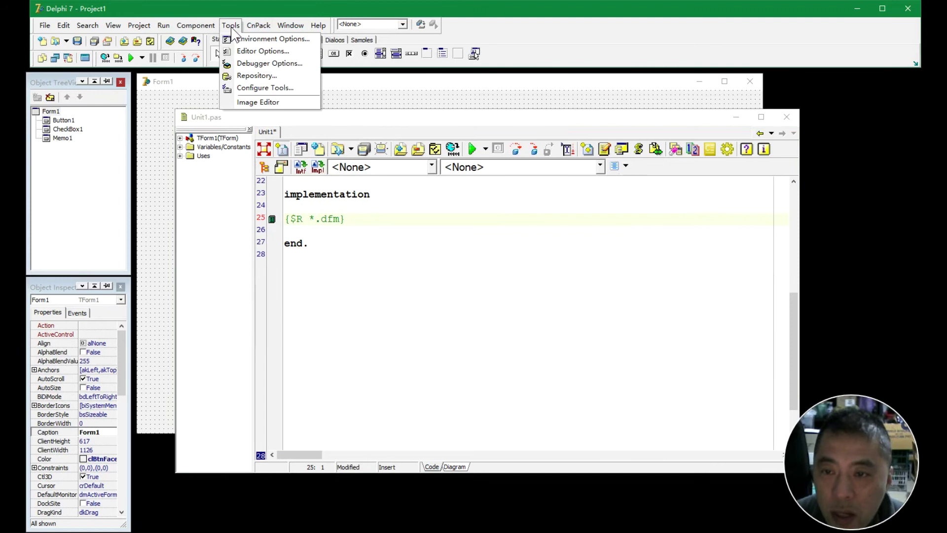
click(263, 89)
click(441, 238)
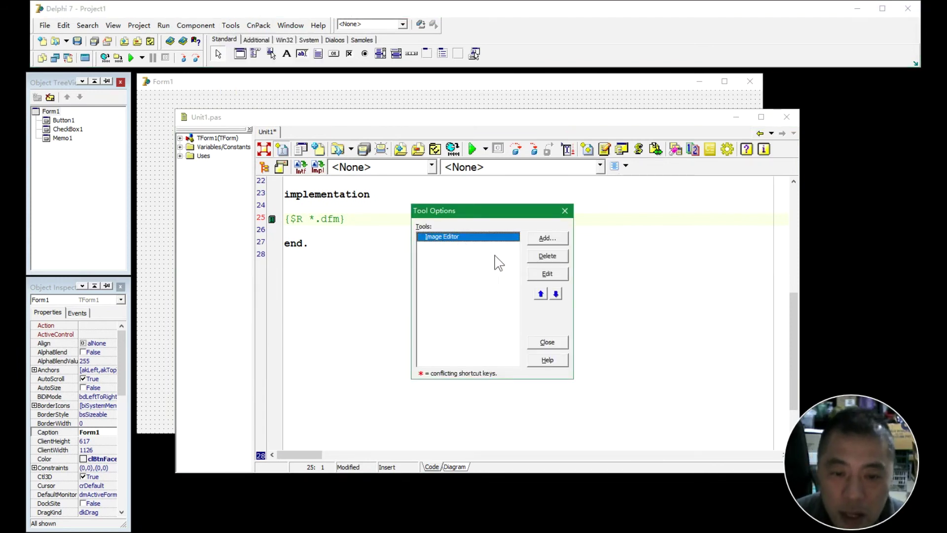
click(565, 212)
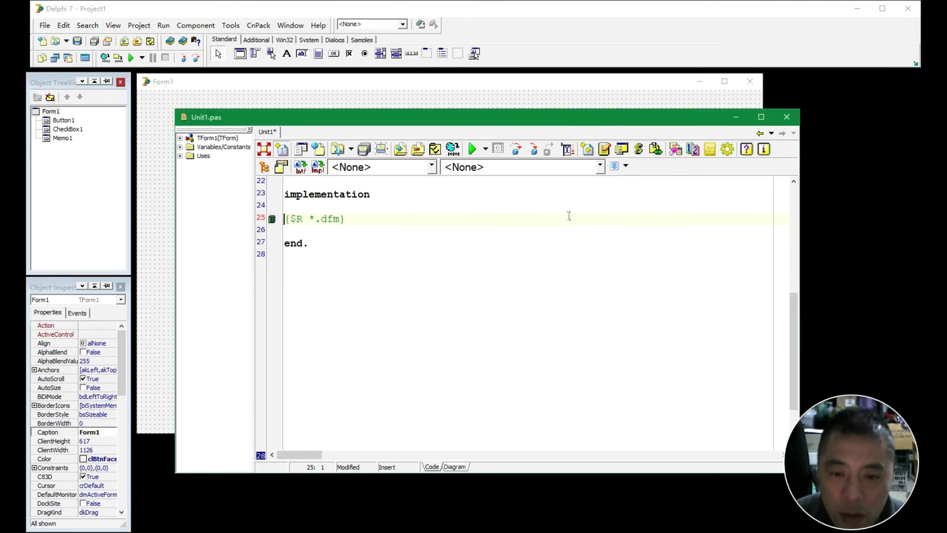
click(232, 27)
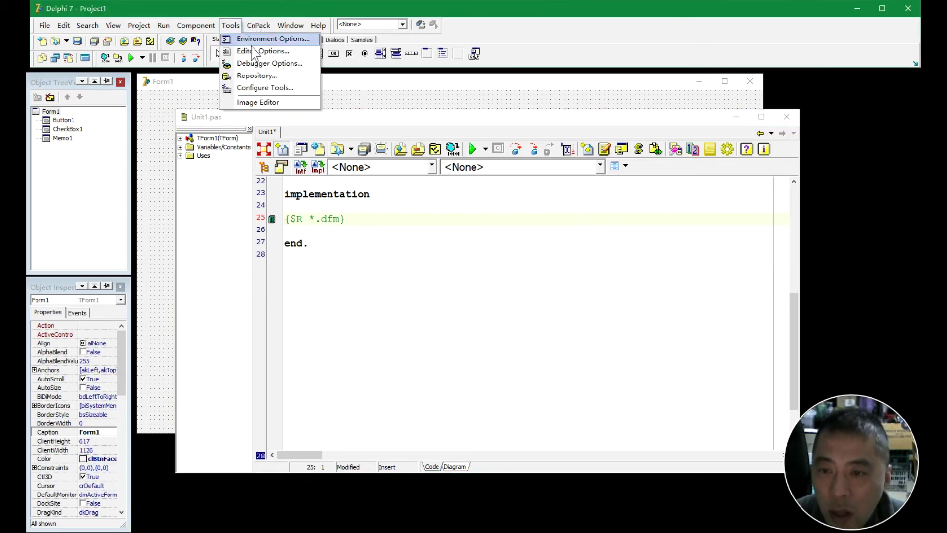
key(Escape)
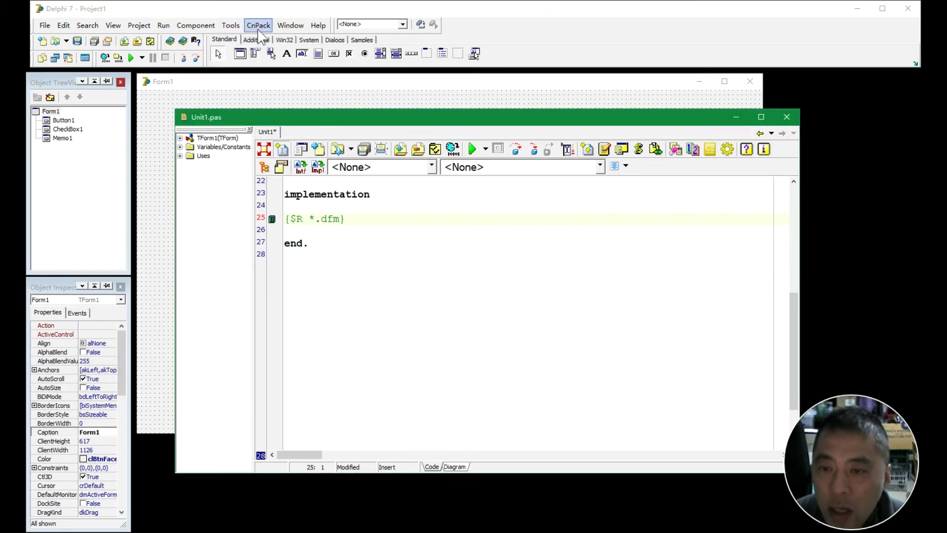
- Survey the CnPack commands and the Coding Toolset, and view the MessageBox Visual Designer's introduction before cancelling it
click(259, 29)
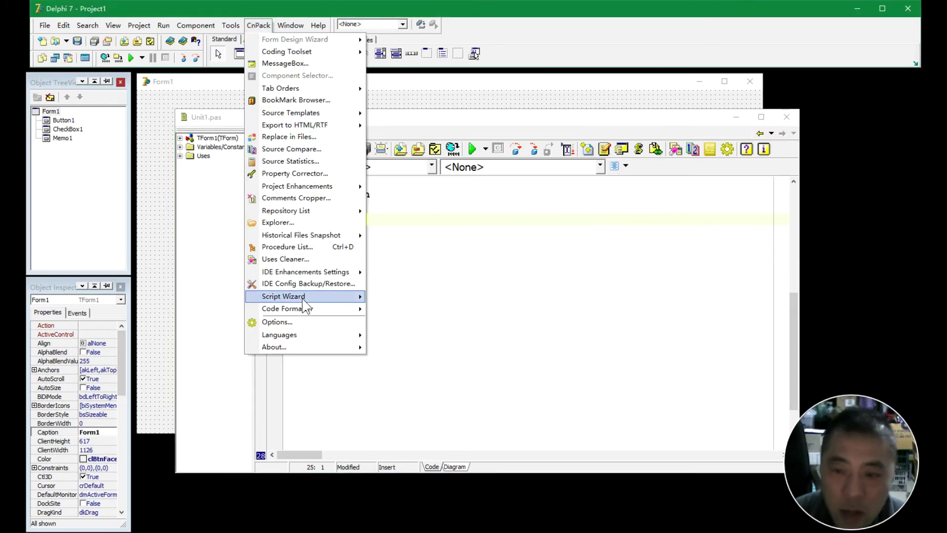
mouse_move(303, 298)
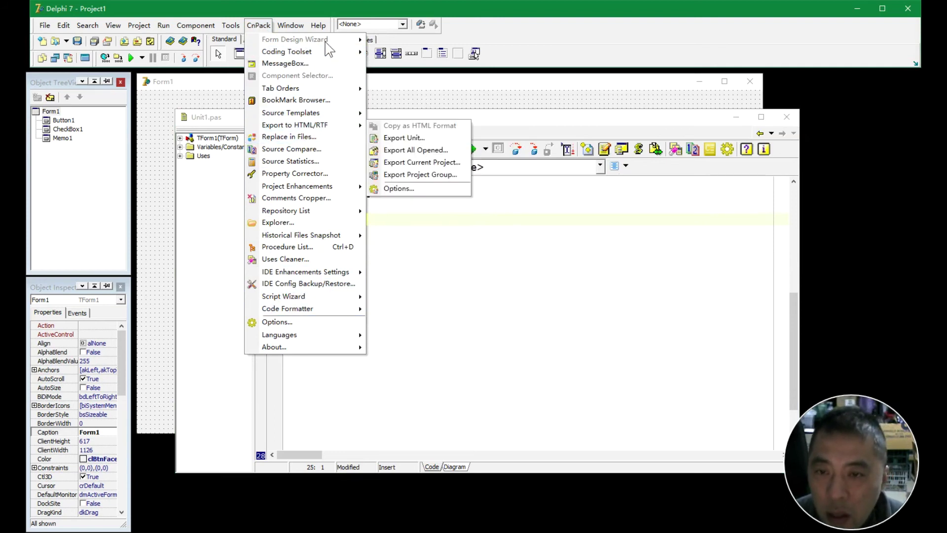
mouse_move(326, 53)
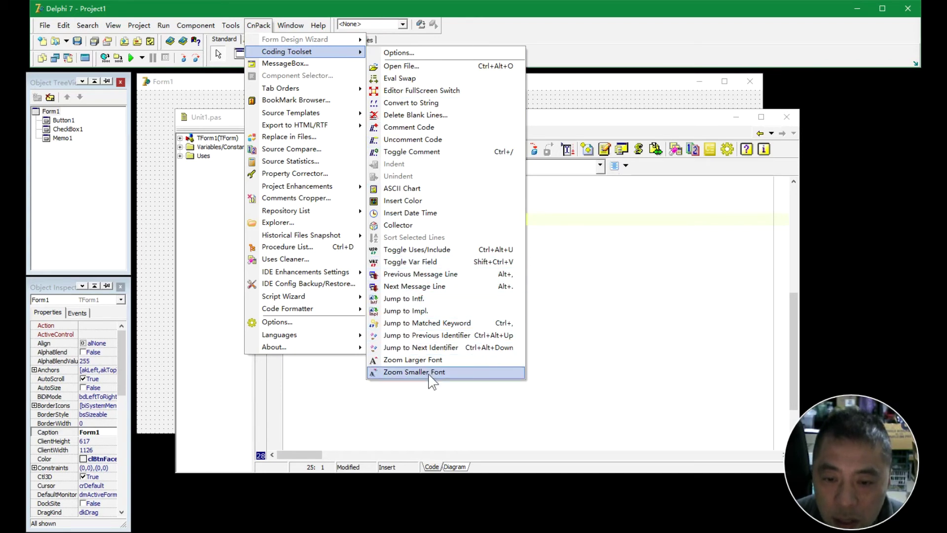
click(311, 64)
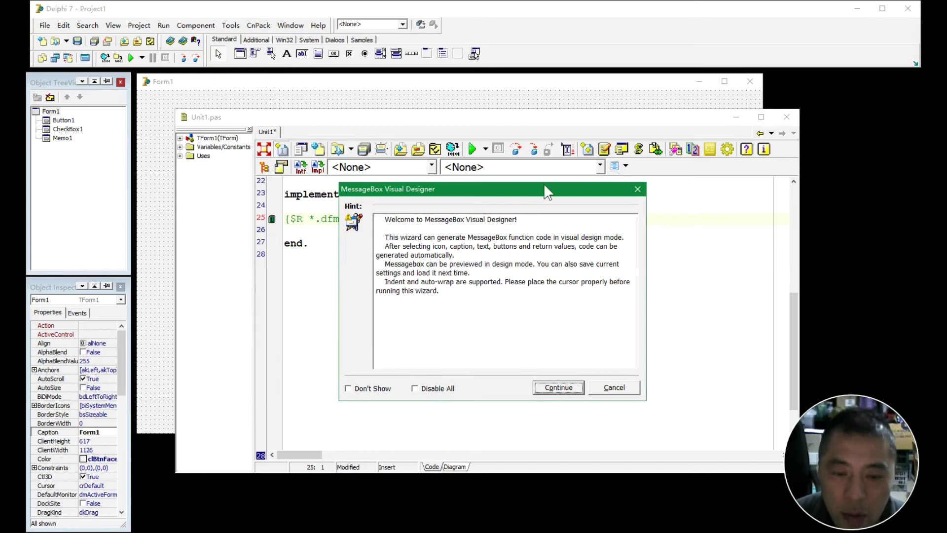
click(620, 388)
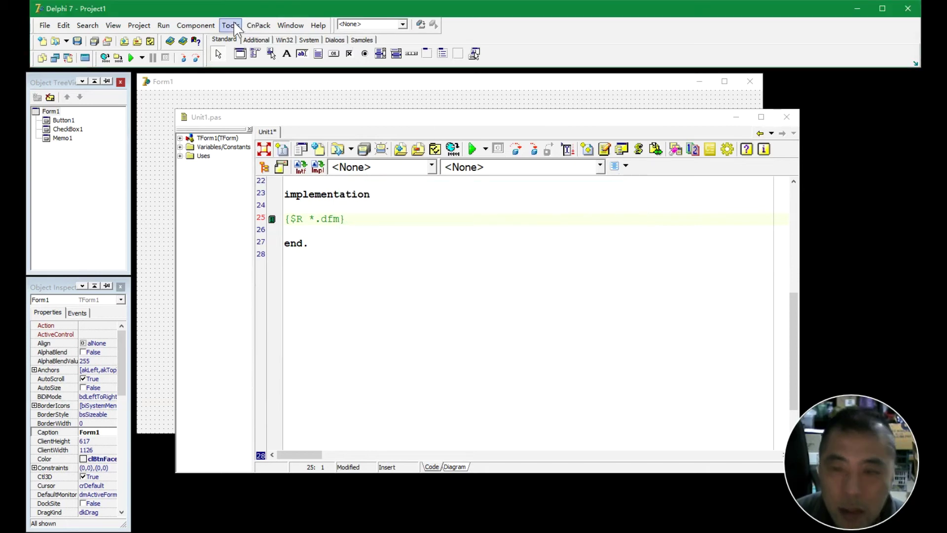
- Open CnPack's BookMark Browser and dismiss it
click(256, 27)
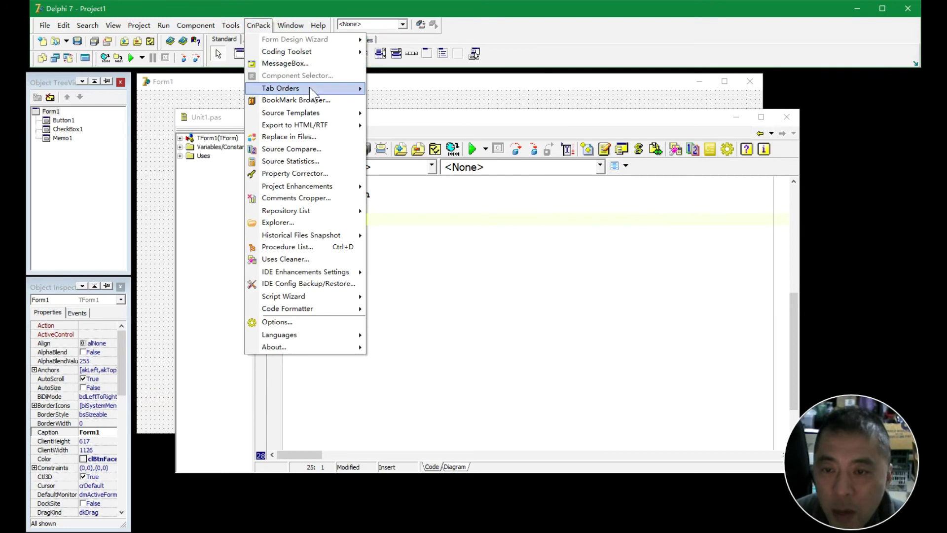
mouse_move(313, 88)
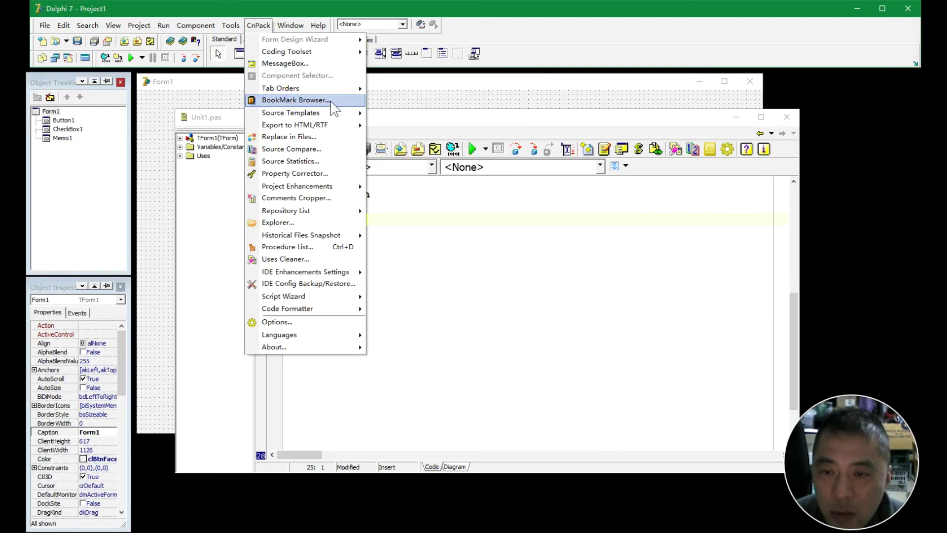
click(323, 99)
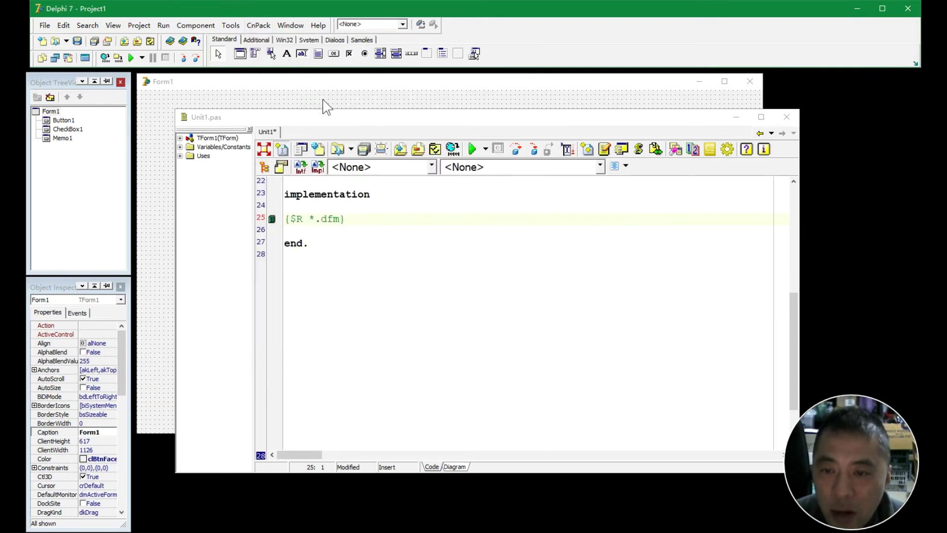
click(622, 389)
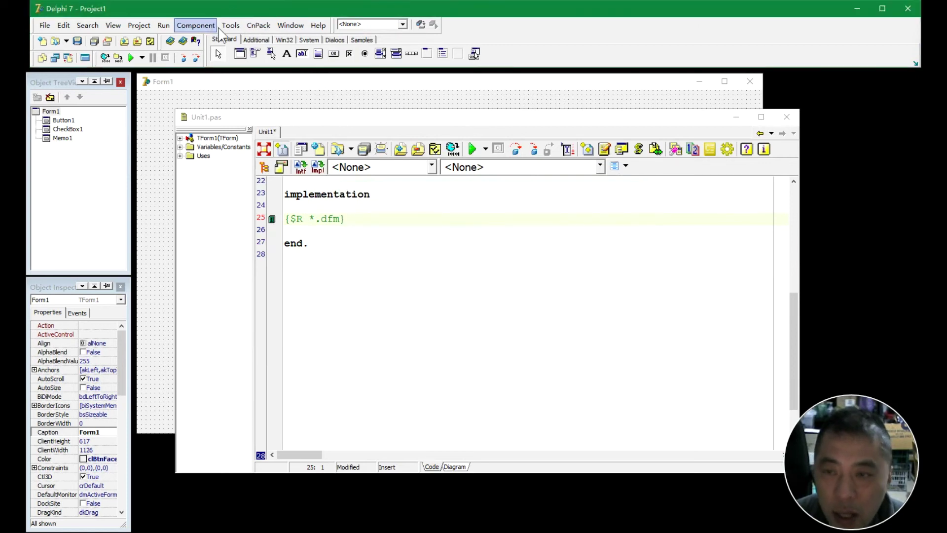
- Examine the remaining CnPack commands, from Project Enhancements and IDE Config Backup/Restore to Code Formatter, Options and the available Languages
click(258, 26)
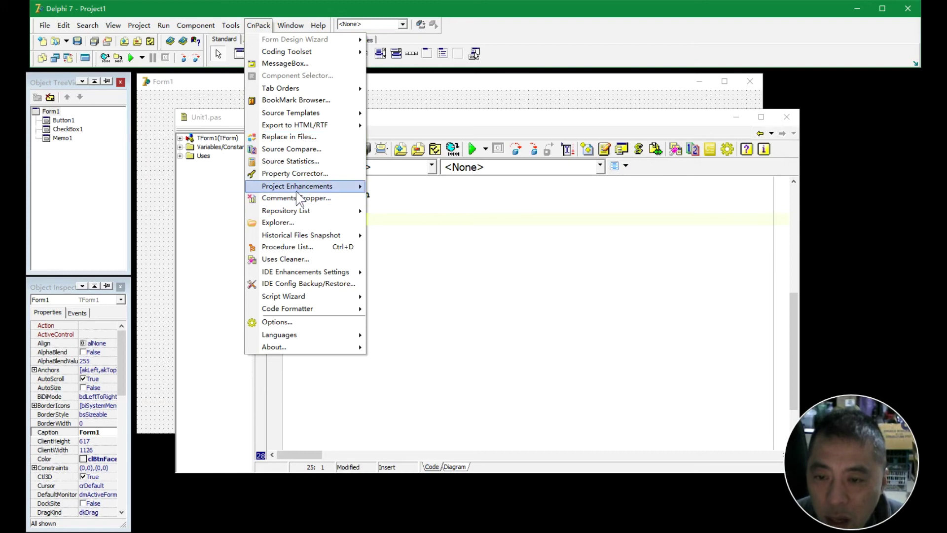
mouse_move(299, 191)
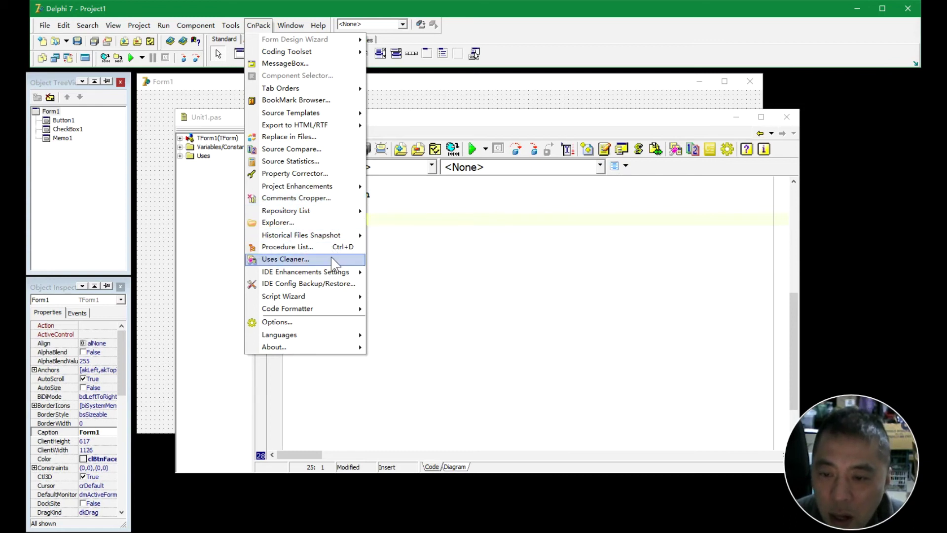
mouse_move(329, 269)
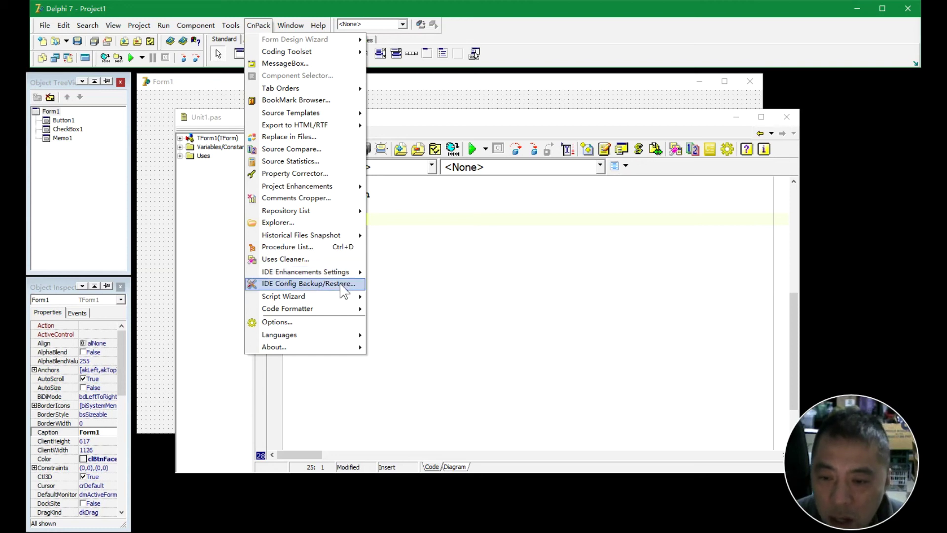
mouse_move(342, 312)
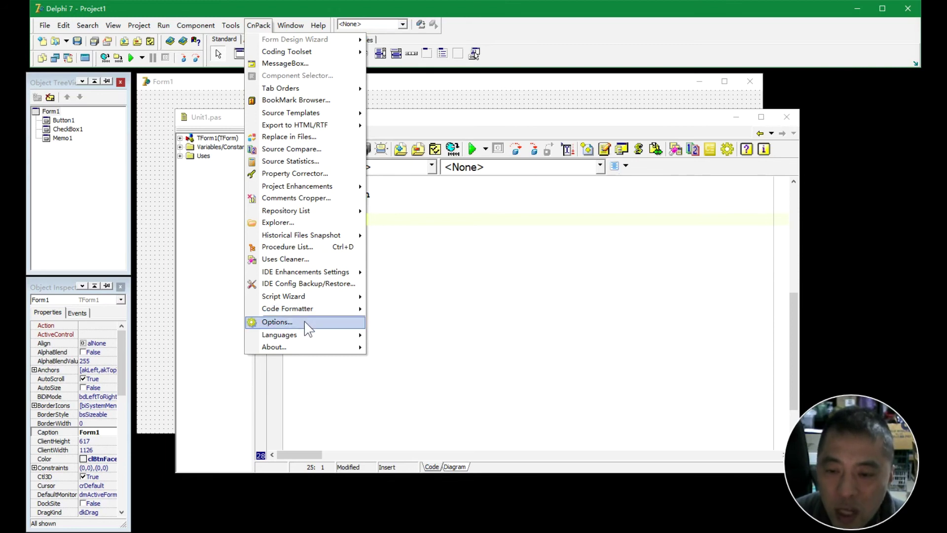
mouse_move(319, 332)
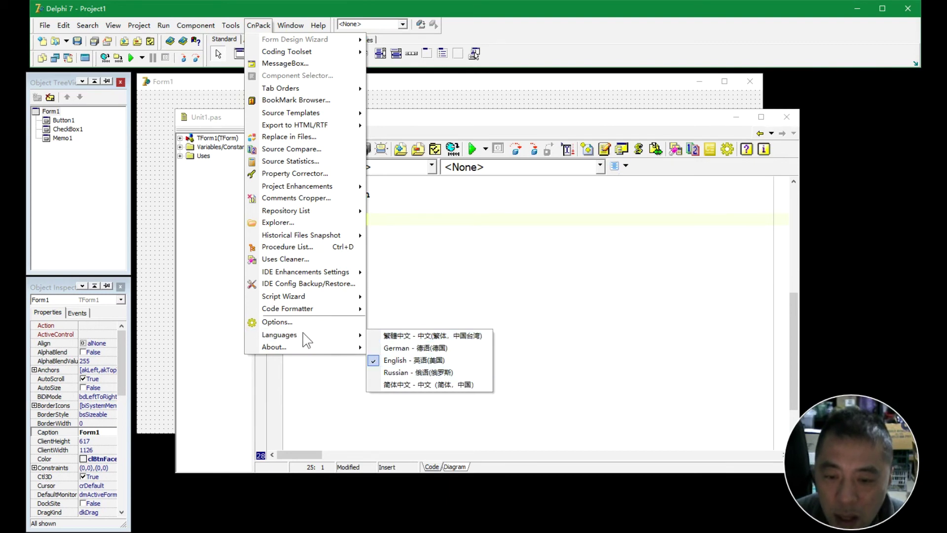
- View the list of open windows and look through all of Form1's properties in the Object Inspector
mouse_move(291, 27)
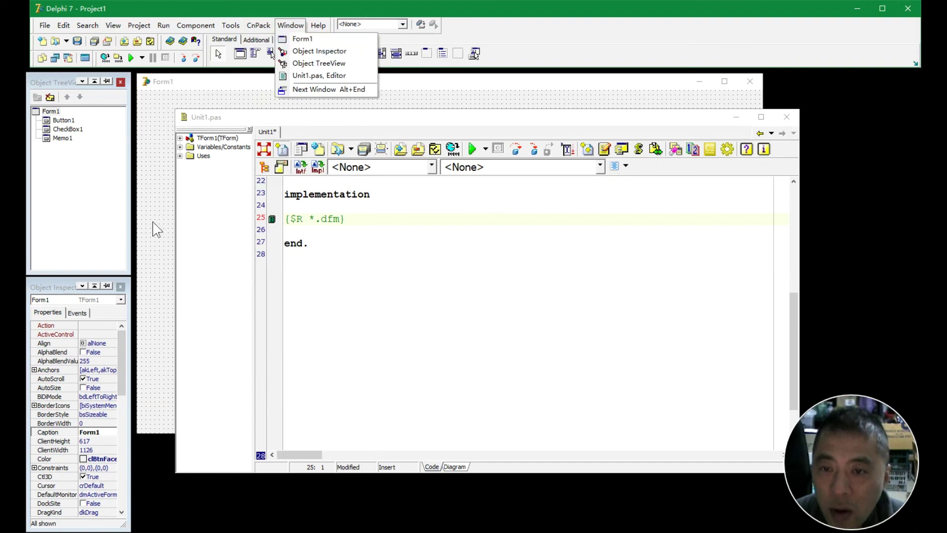
click(66, 295)
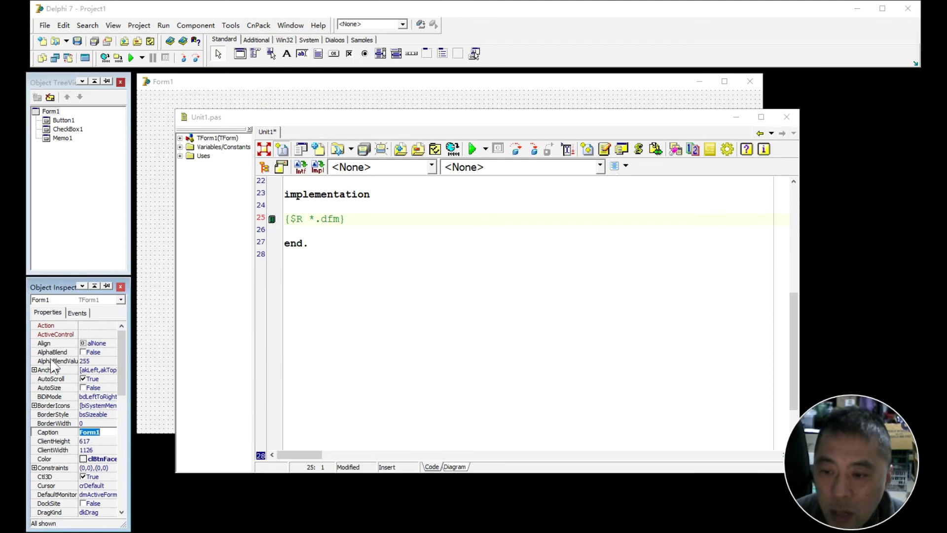
drag(119, 372, 127, 499)
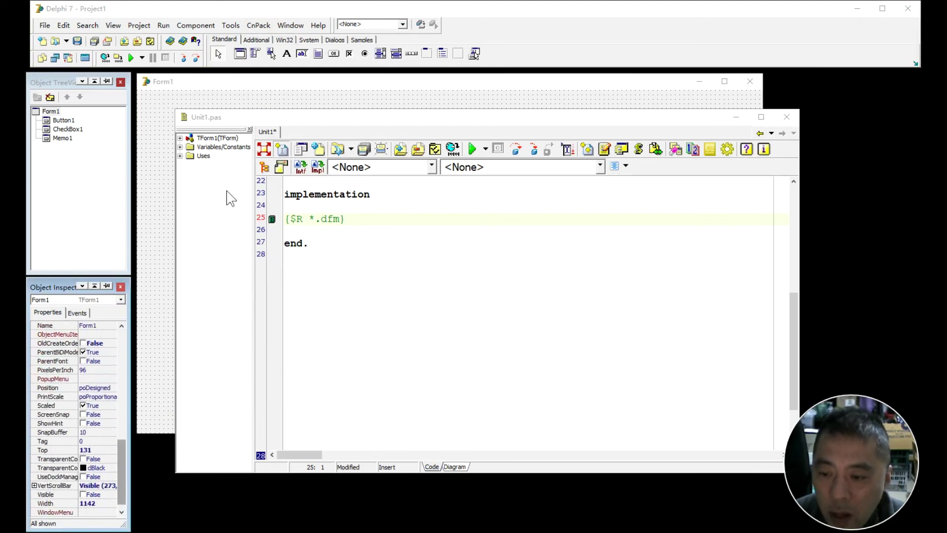
- Review the window list again and select Button1, CheckBox1 and Memo1 in the Object TreeView to view their properties
click(290, 25)
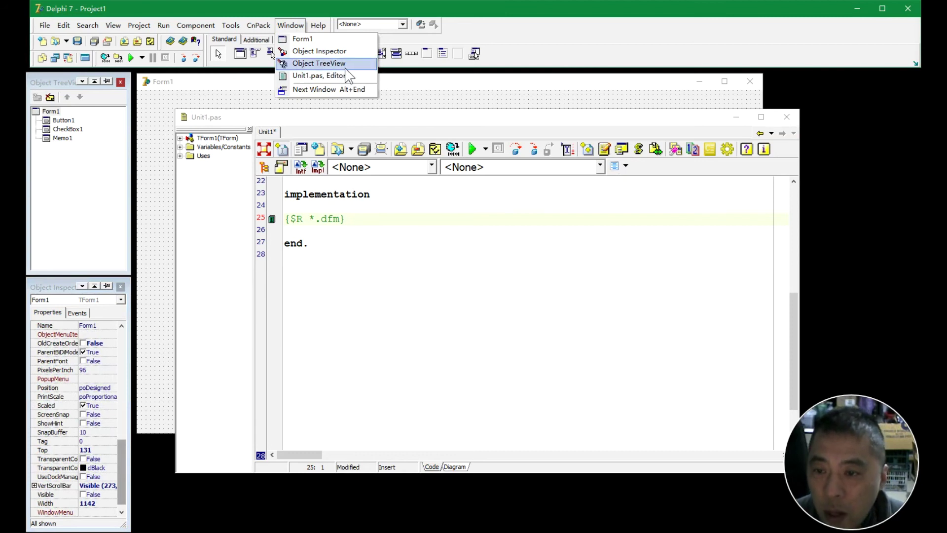
click(64, 139)
click(52, 120)
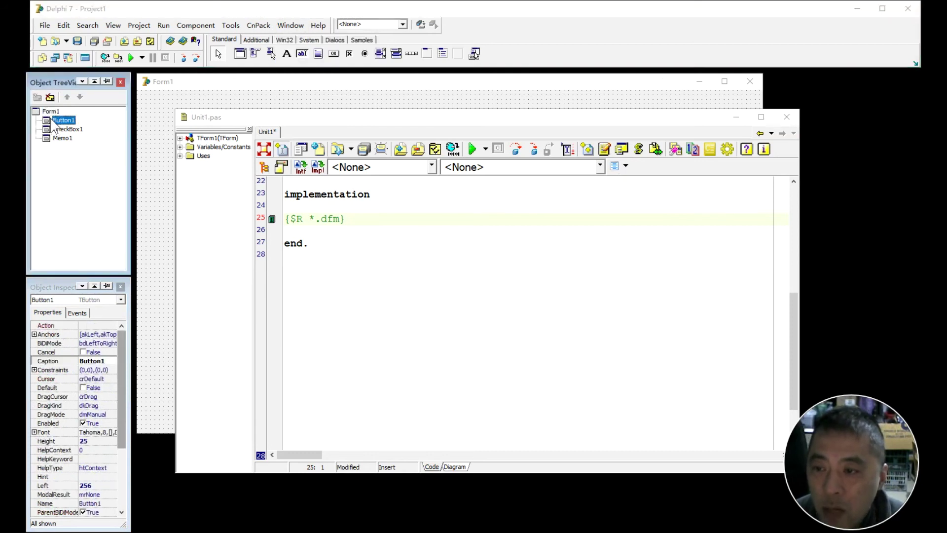
click(61, 129)
click(58, 138)
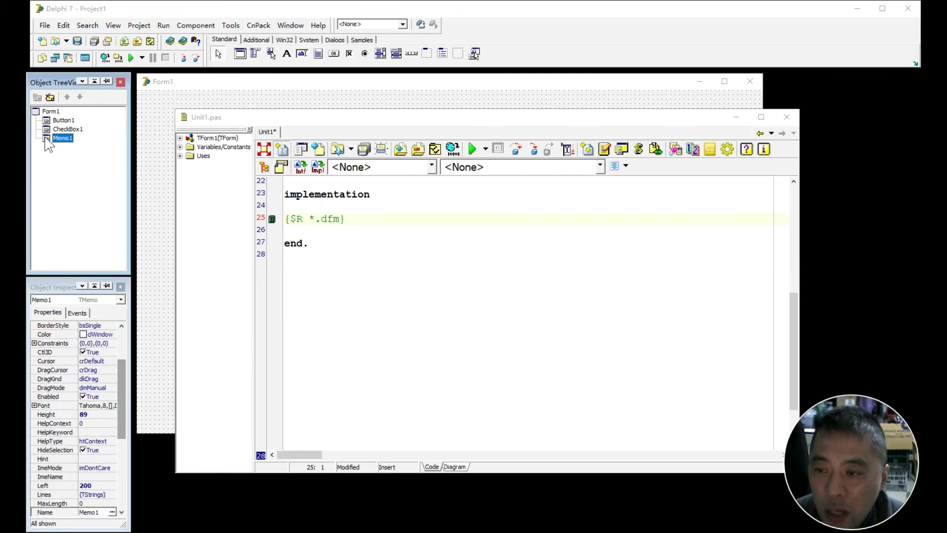
click(63, 120)
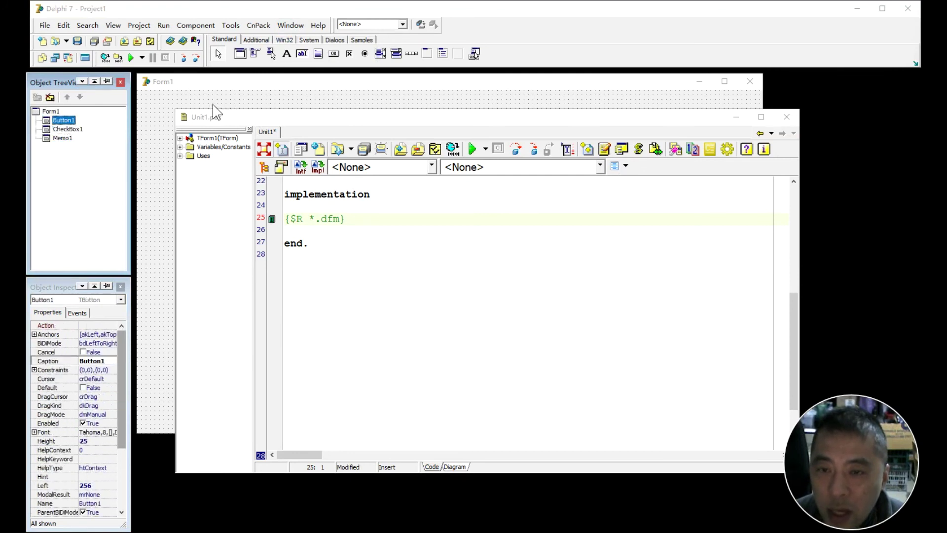
- Bring Form1 forward, select CheckBox1 on it, and switch to the Unit1.pas editor through the window list
click(219, 83)
click(368, 238)
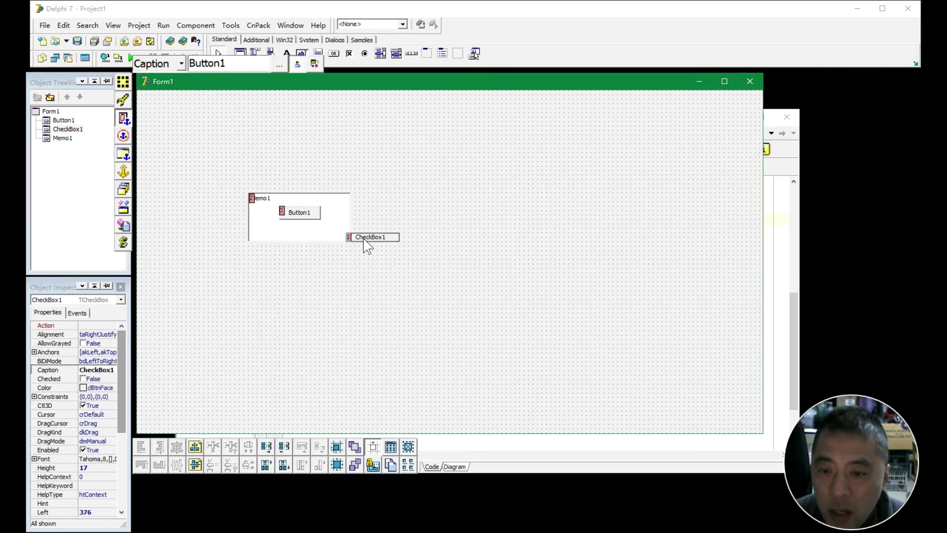
click(291, 25)
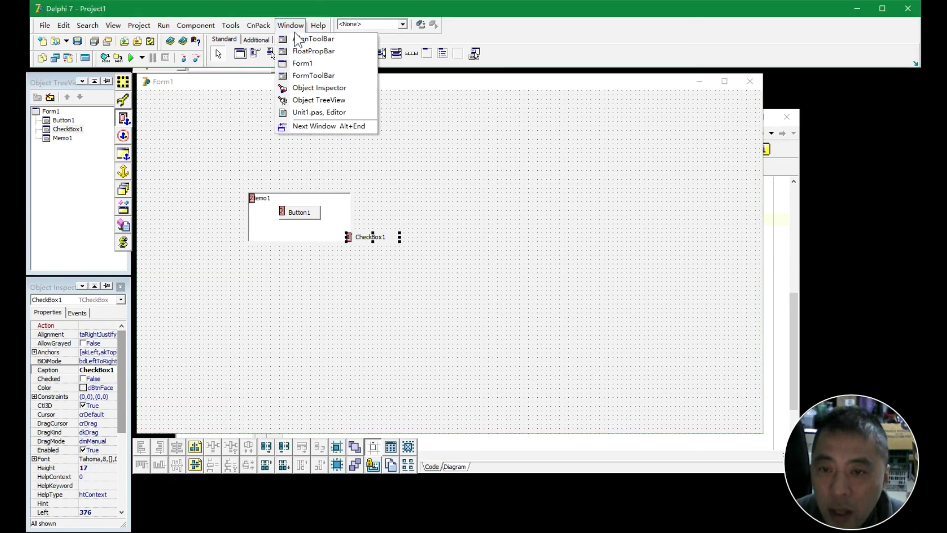
click(314, 113)
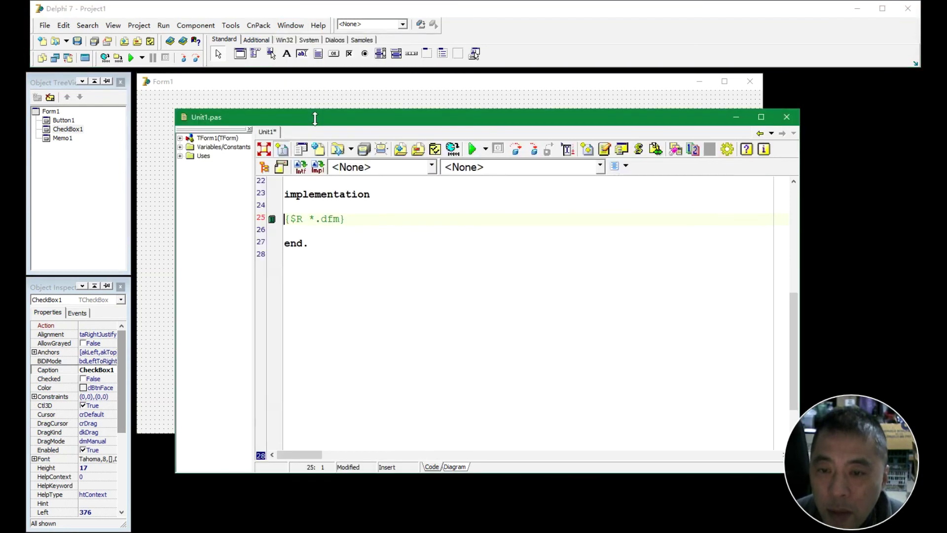
- View the Next Window command and the Help commands, from Delphi Help to About, and return to the code
click(291, 25)
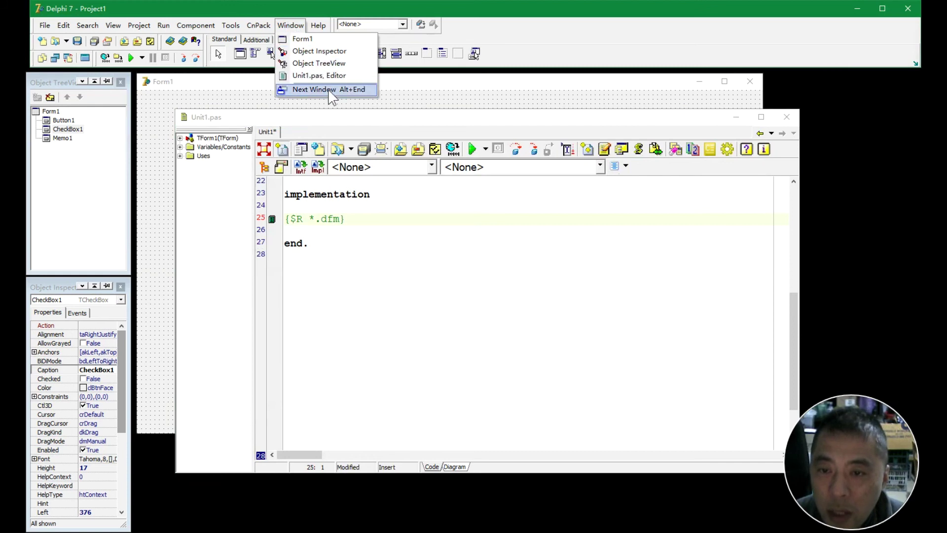
mouse_move(319, 26)
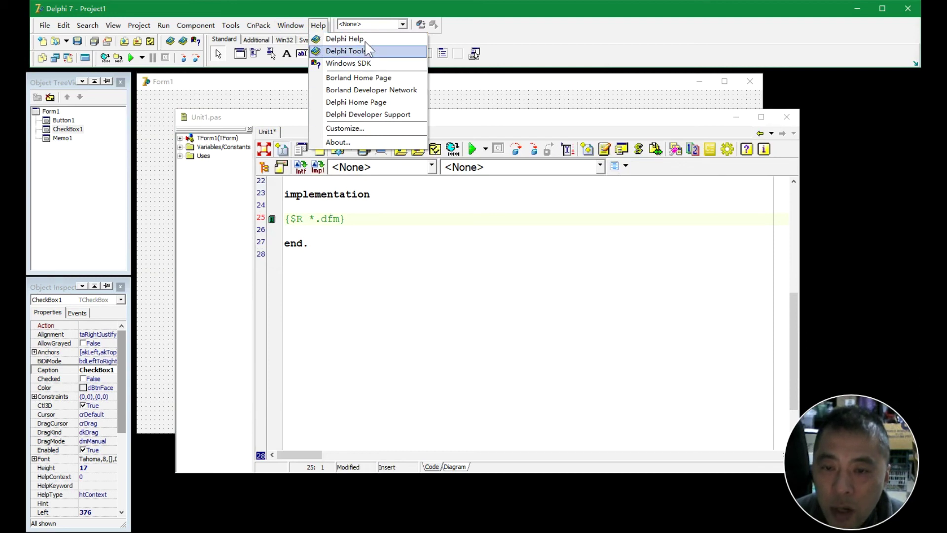
click(359, 244)
- Look up context help for the Windows unit in Unit1's uses clause and close Delphi Help
scroll(362, 252, up, 7)
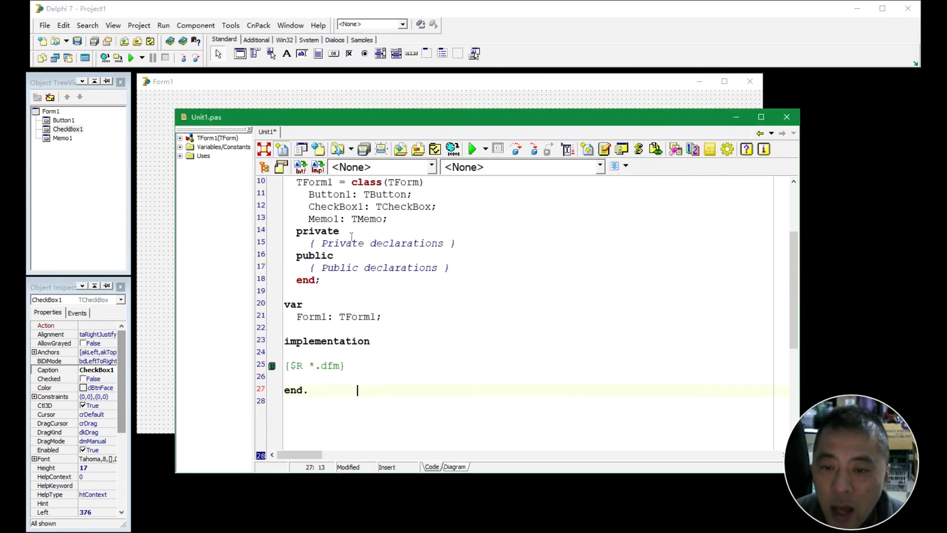
click(321, 243)
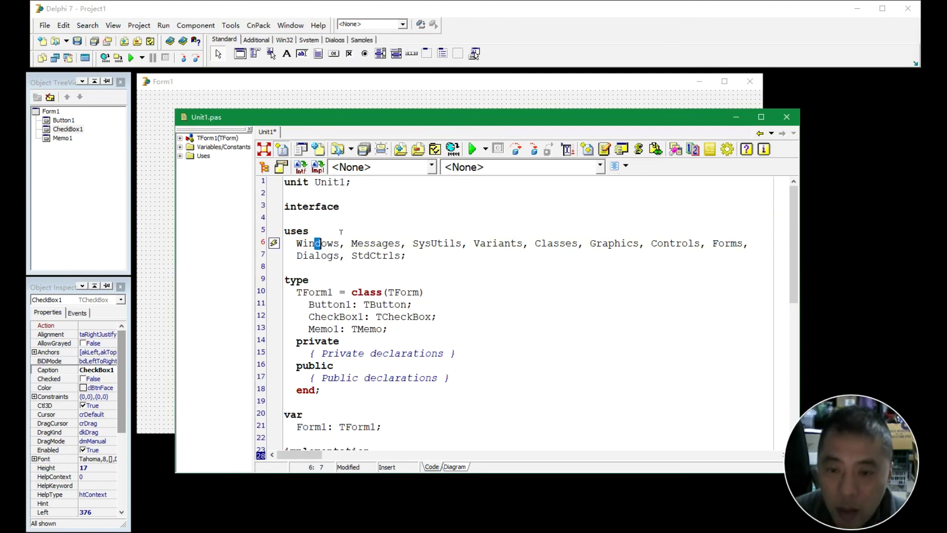
key(F1)
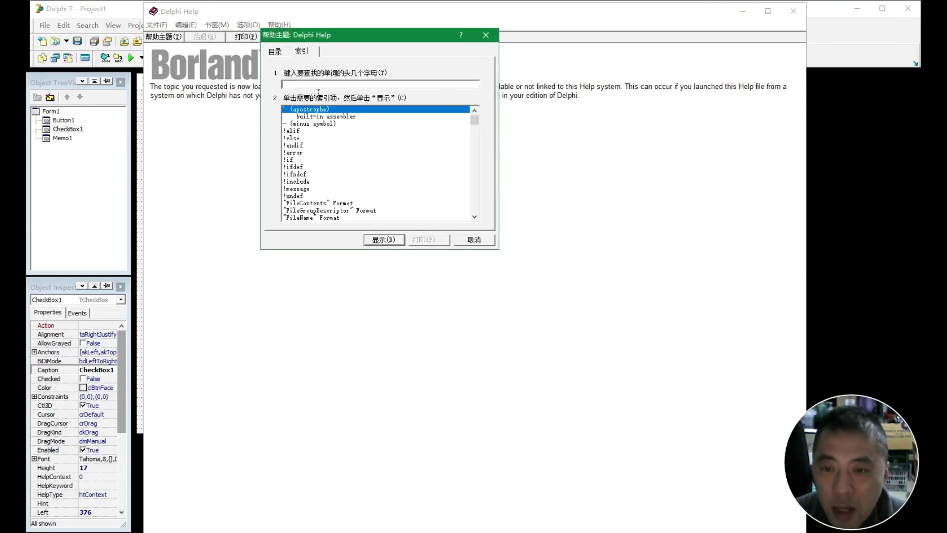
click(473, 240)
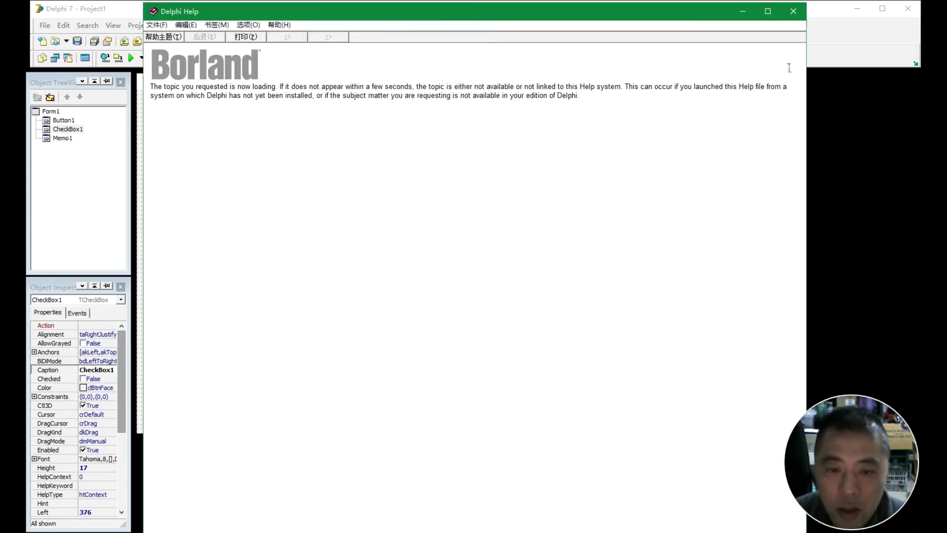
click(792, 11)
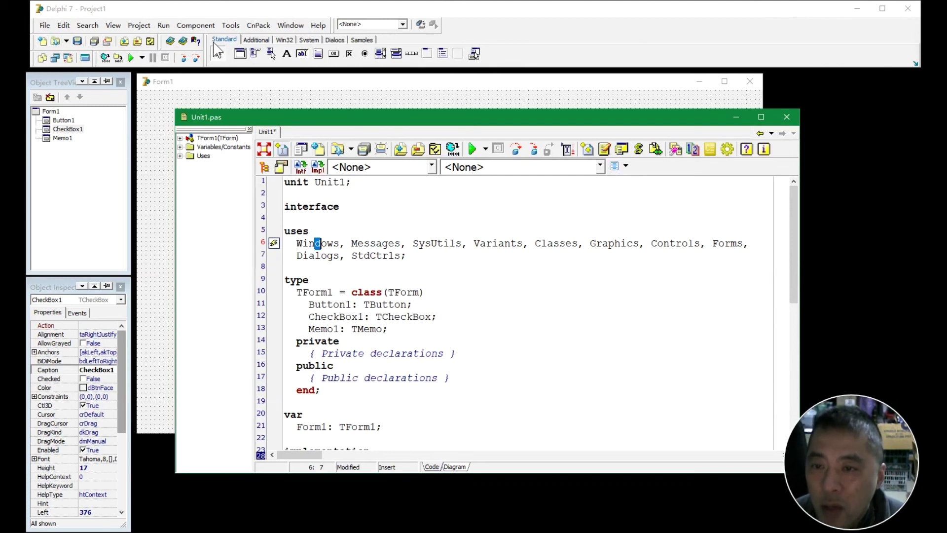
- Move Form1 down clear of the component palette and place an Additional-page BitBtn on it at about 544, 120
click(227, 42)
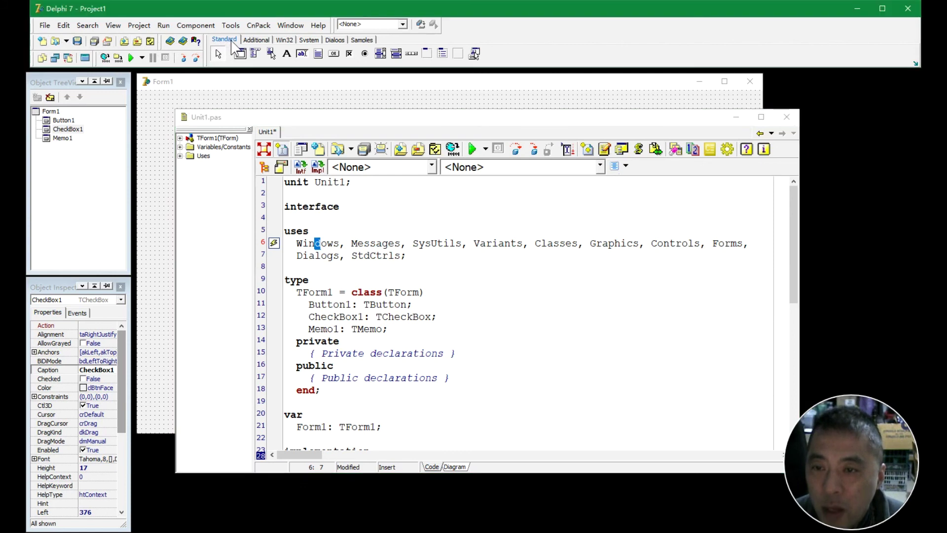
click(250, 84)
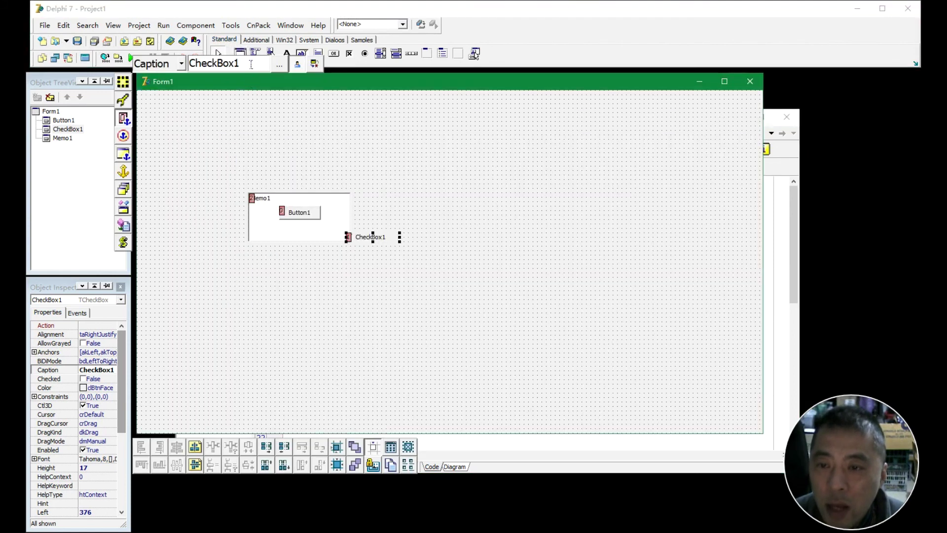
drag(301, 78, 300, 100)
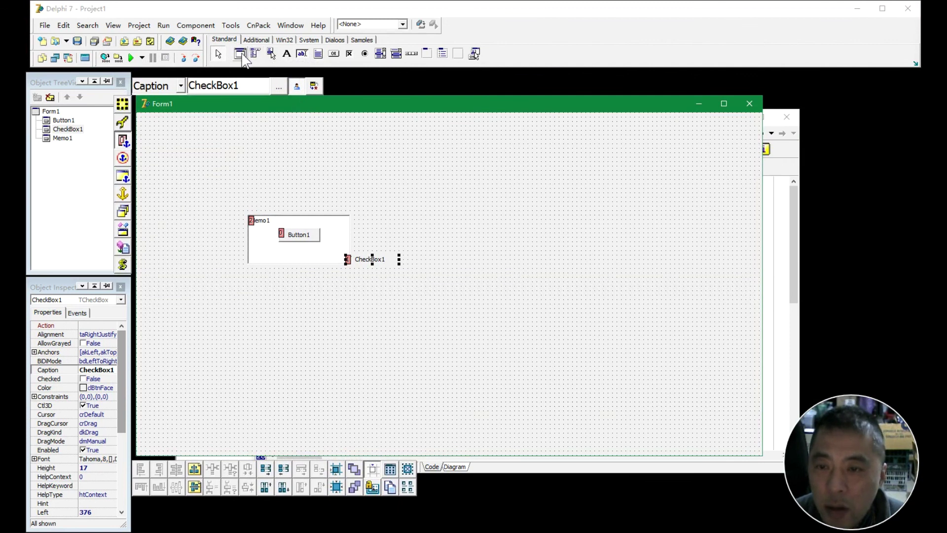
click(256, 40)
click(240, 54)
click(439, 181)
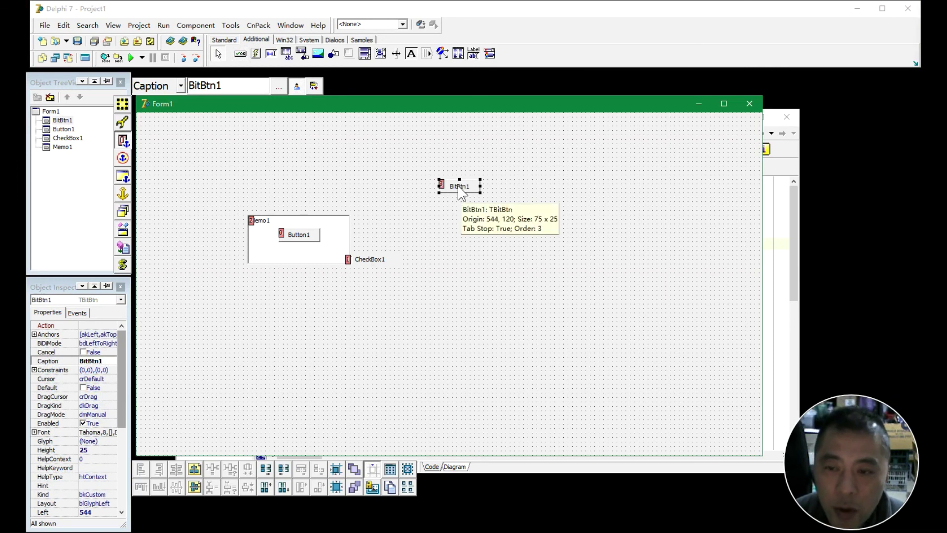
- View BitBtn1's events in the Object Inspector and generate its OnClick handler
click(58, 316)
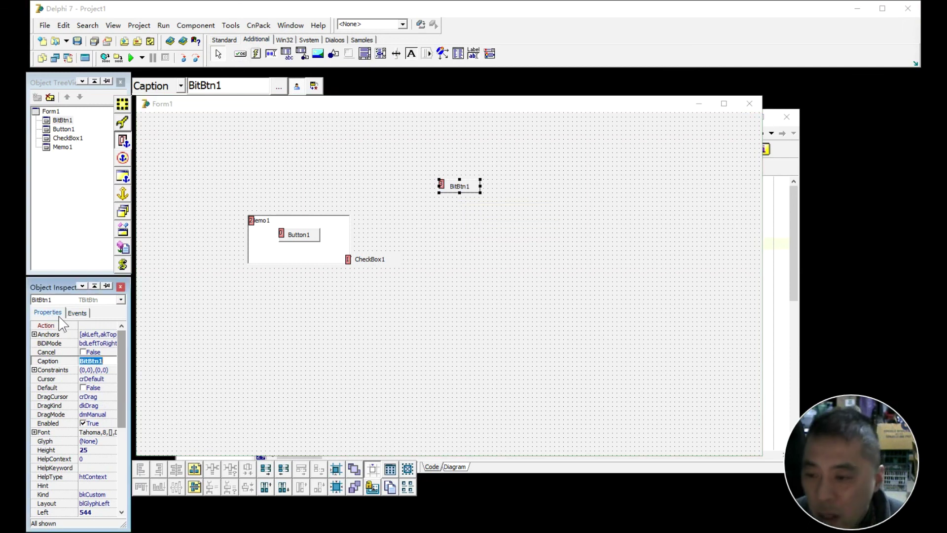
click(78, 313)
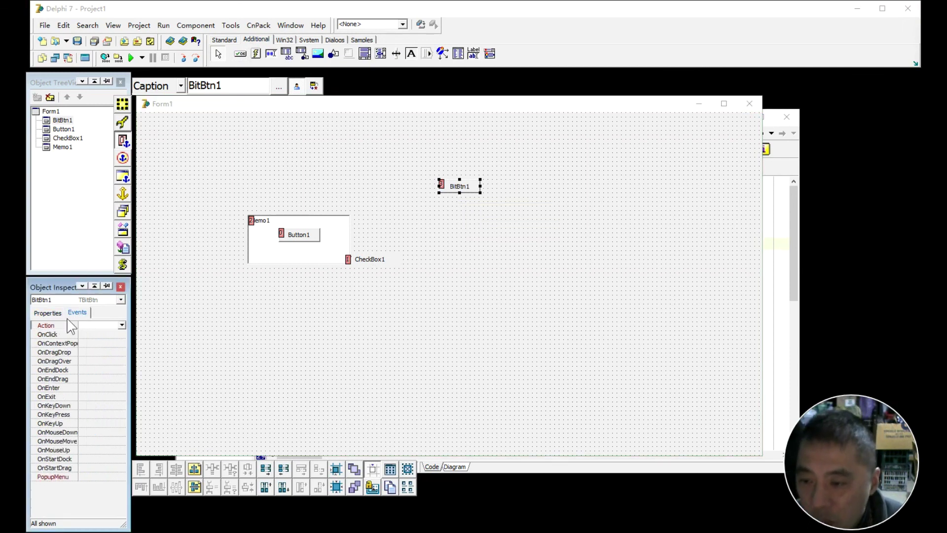
double_click(460, 189)
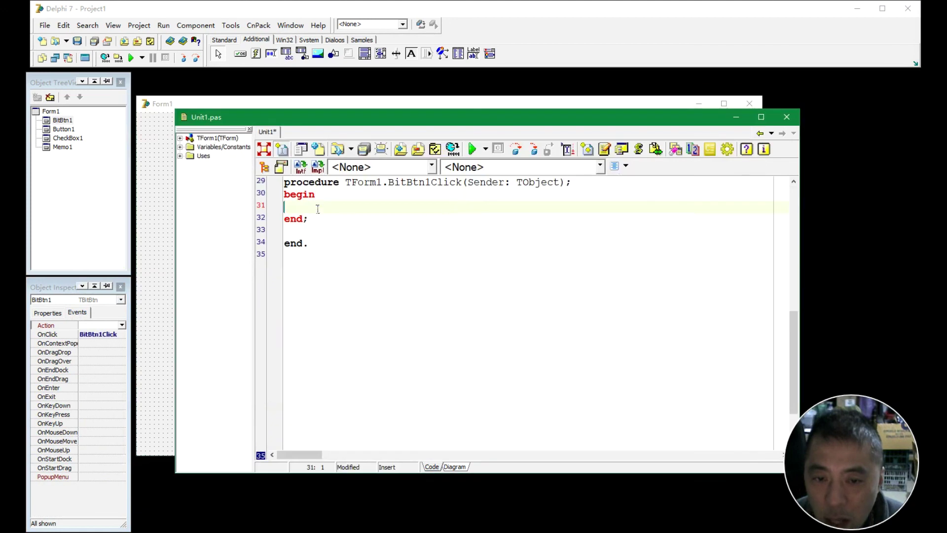
- Switch back to Form1, reopen BitBtn1's click handler code from the button and return to the form
click(454, 105)
click(464, 197)
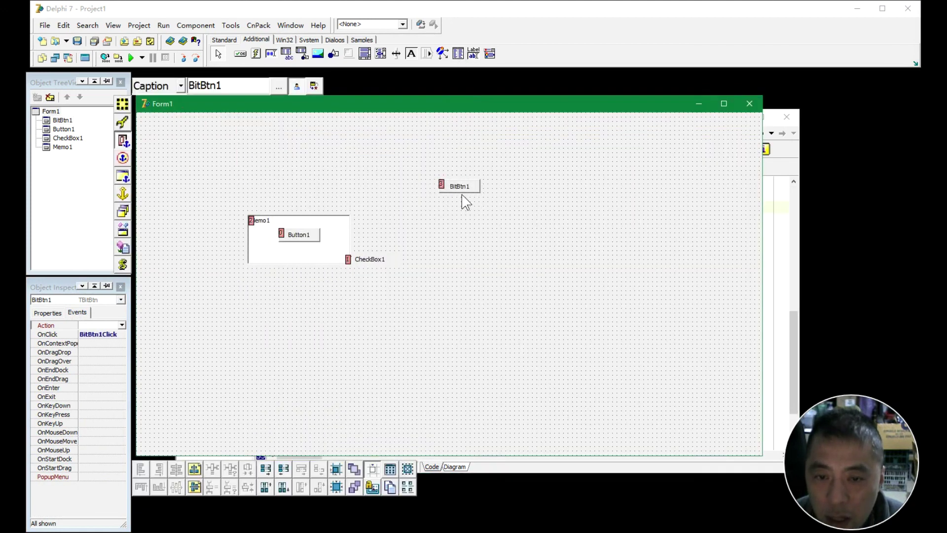
double_click(462, 188)
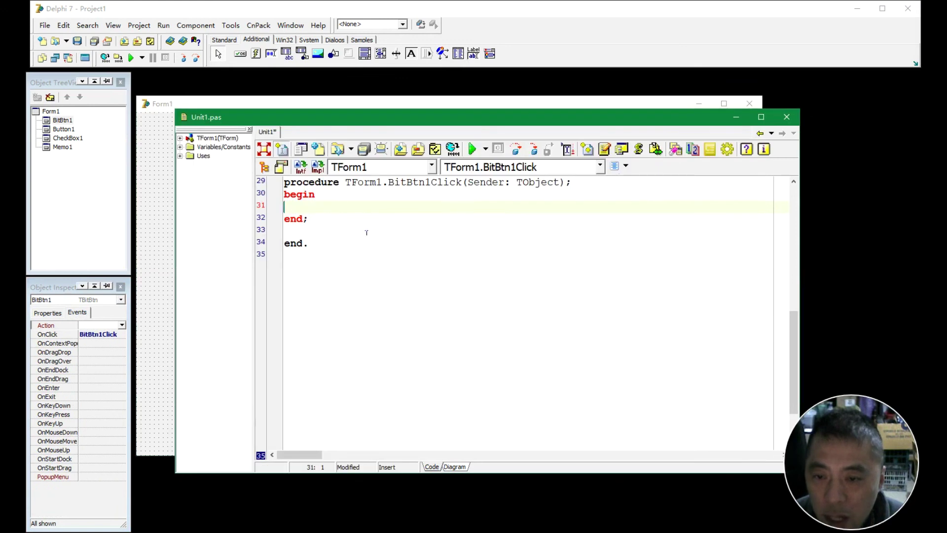
click(332, 105)
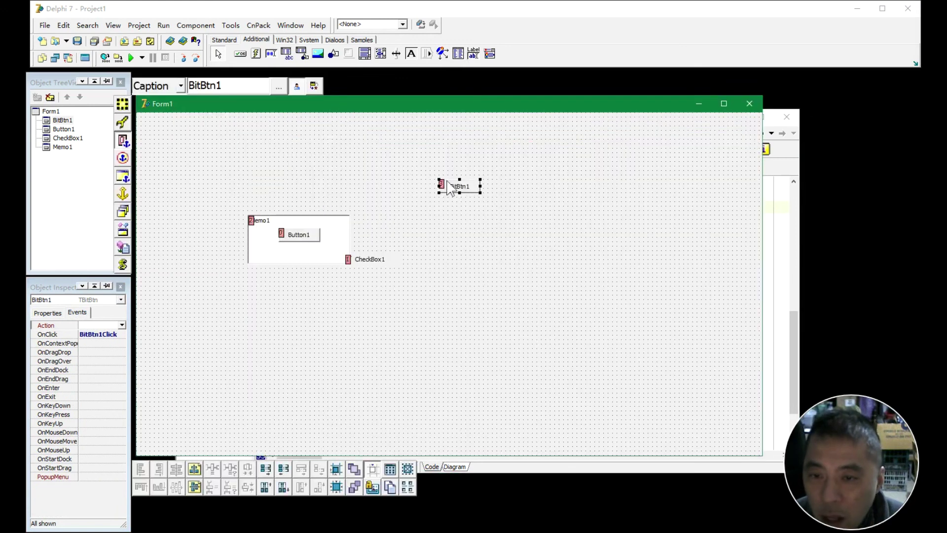
- Set BitBtn1's font size to 16 and enlarge the button to a height of about 73
click(47, 313)
scroll(99, 431, down, 2)
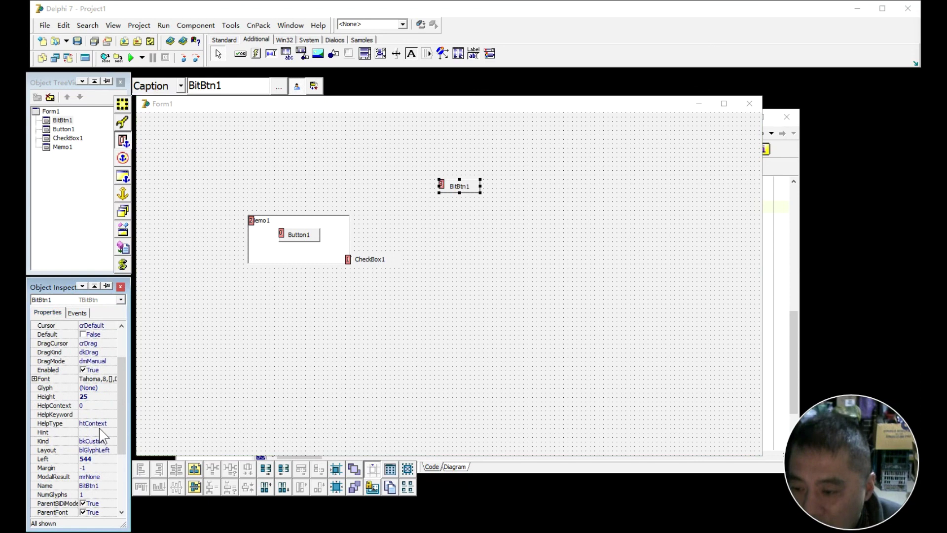
click(101, 380)
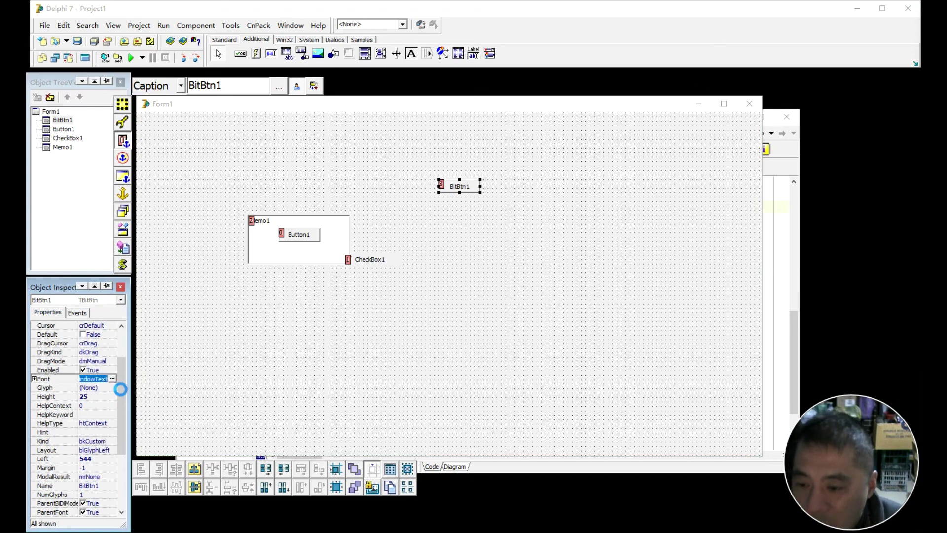
click(113, 379)
click(553, 221)
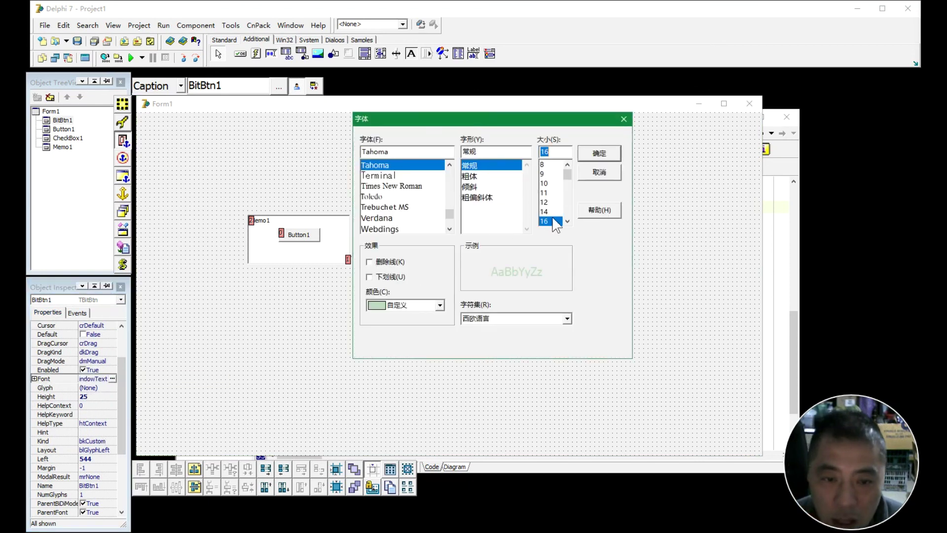
click(600, 154)
drag(484, 194, 497, 219)
- Change BitBtn1's caption to 你好 and select the form
drag(122, 367, 139, 340)
click(103, 362)
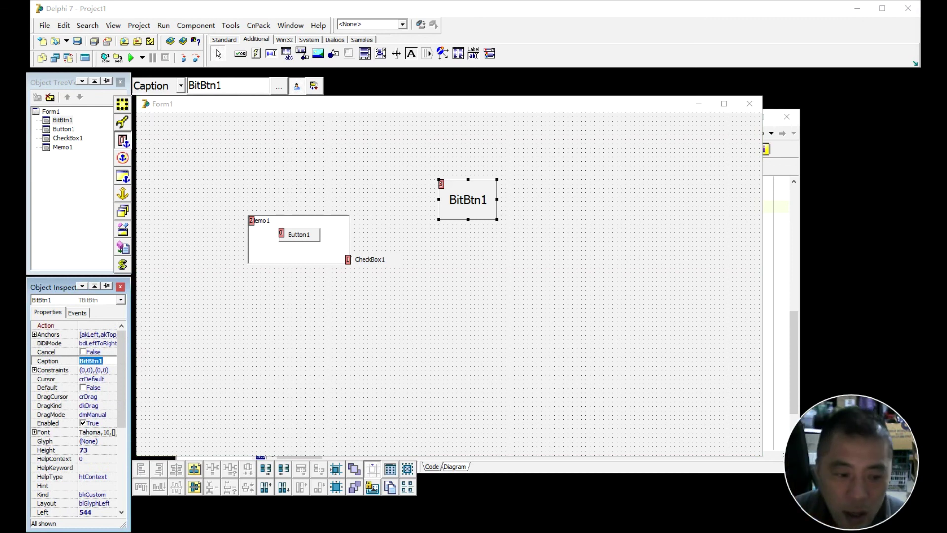
text(n)
text(你好)
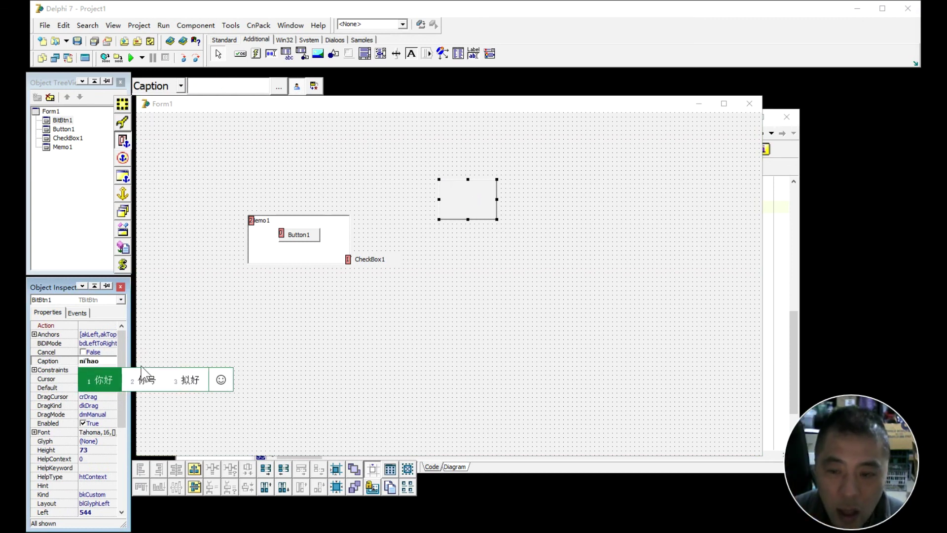
click(410, 283)
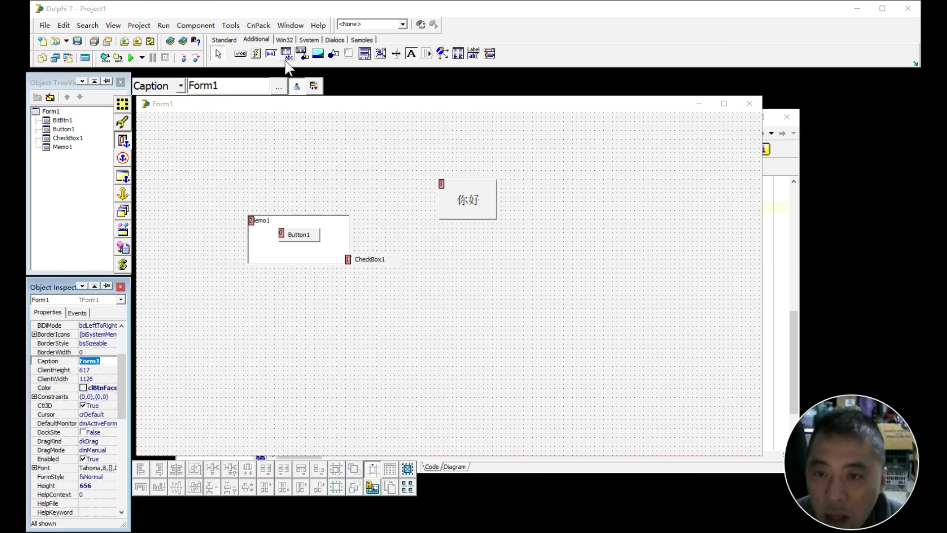